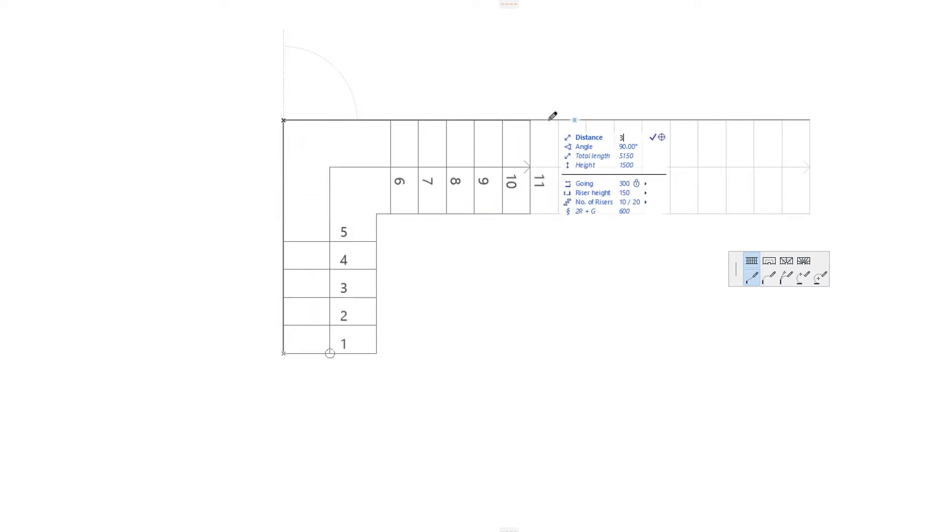
Step: Add a final 3000-long angled flight to complete the 20-riser stair from DOWN to UP
key("Return")
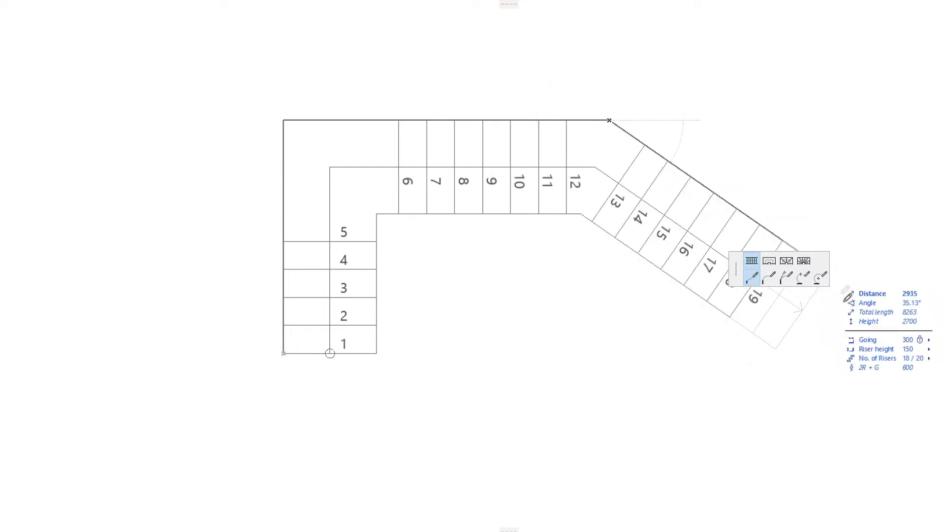
key("Tab")
type("3000")
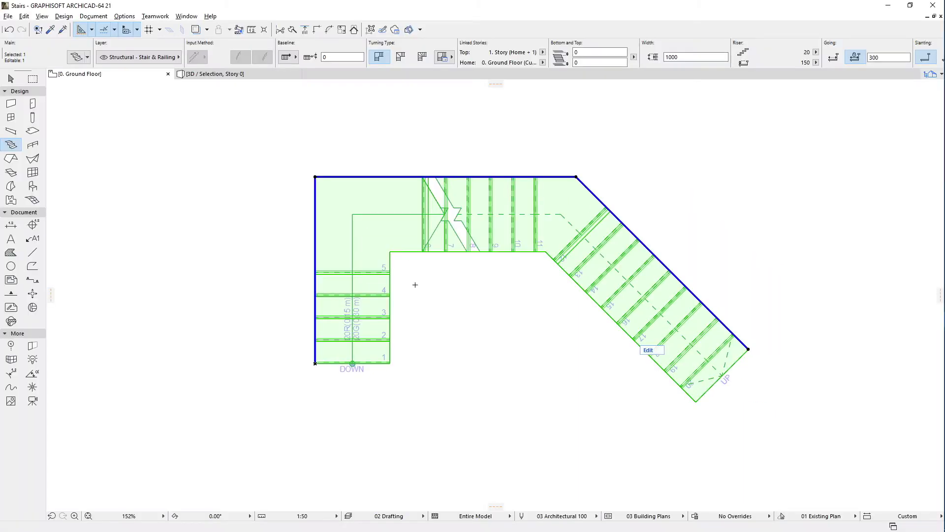
key("Escape")
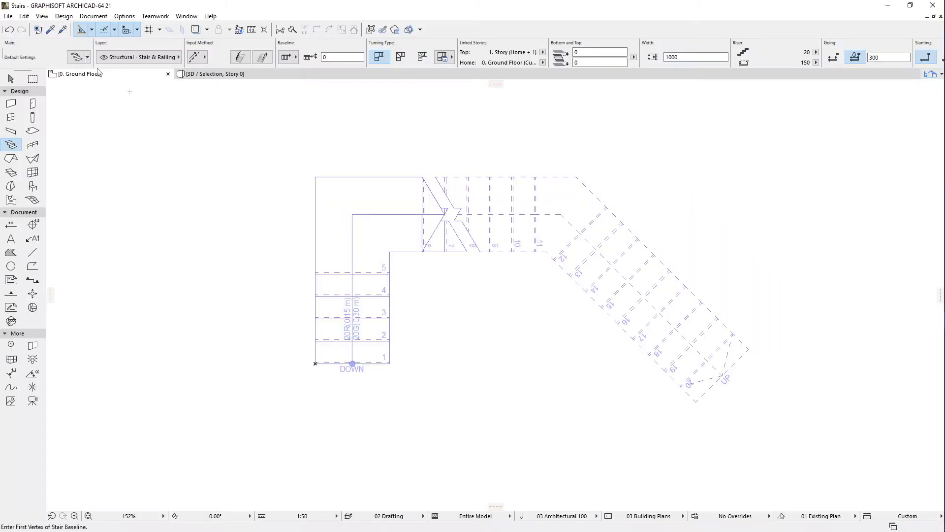
left_click(42, 16)
mouse_move(49, 30)
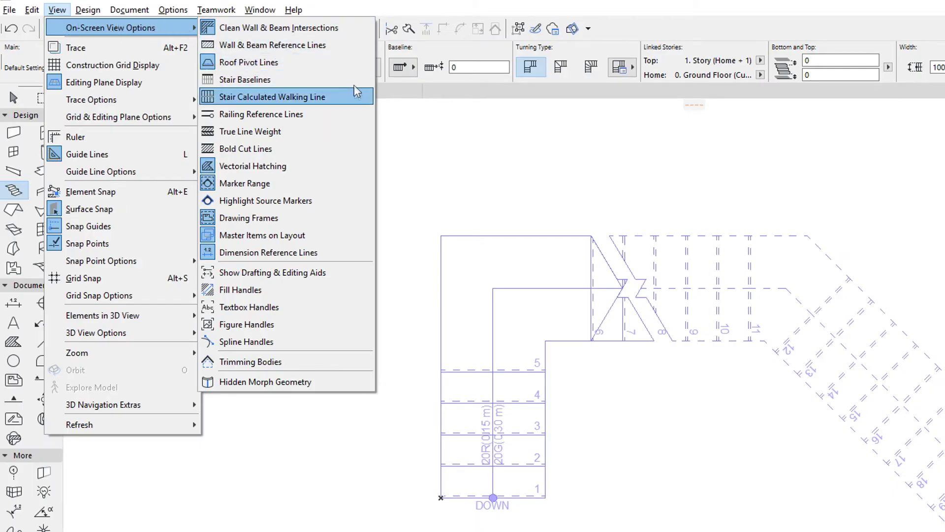
key("Up")
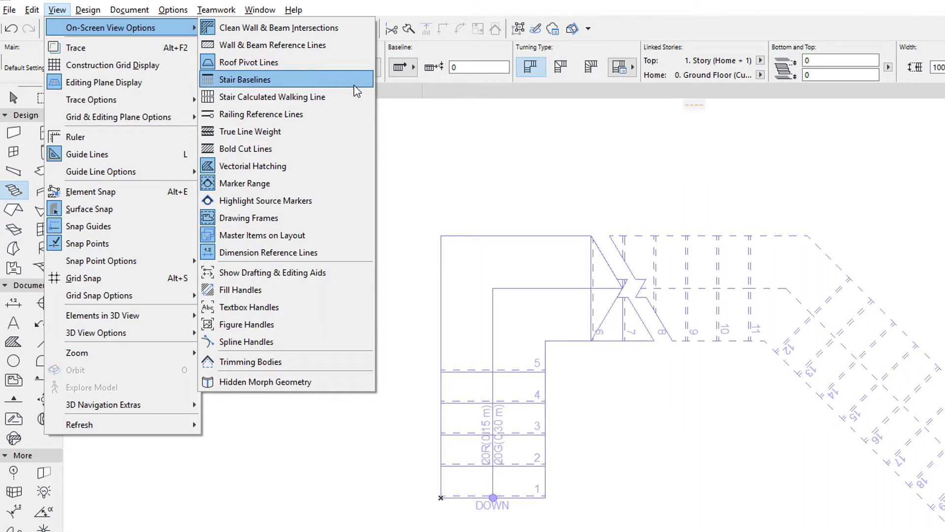
left_click(354, 84)
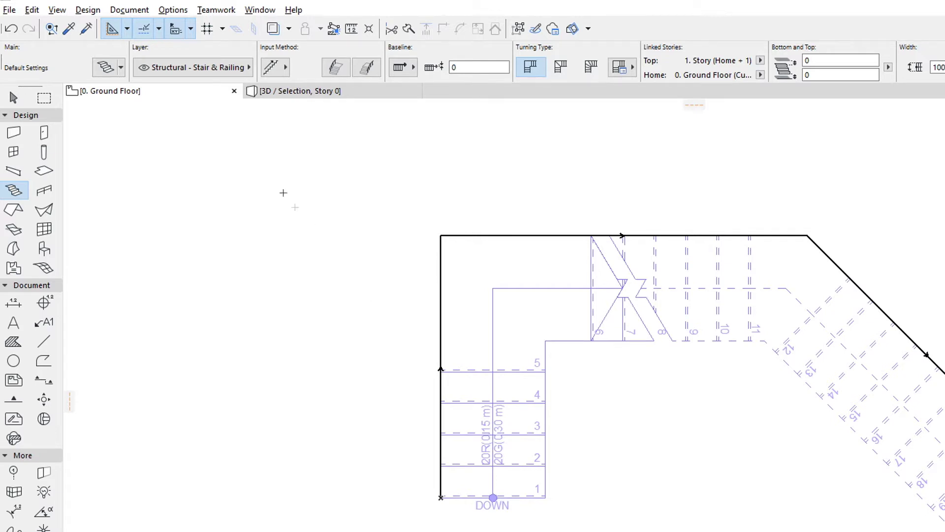
left_click(57, 11)
mouse_move(123, 27)
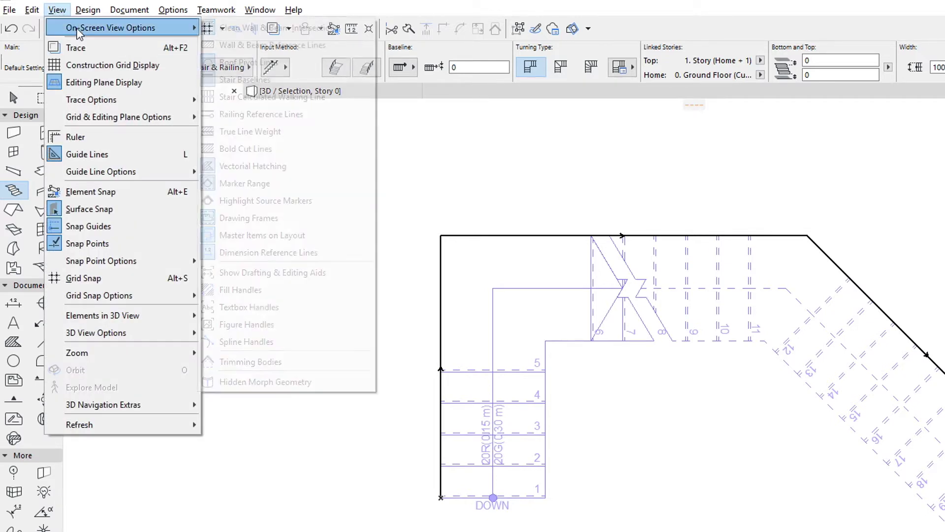
left_click(341, 80)
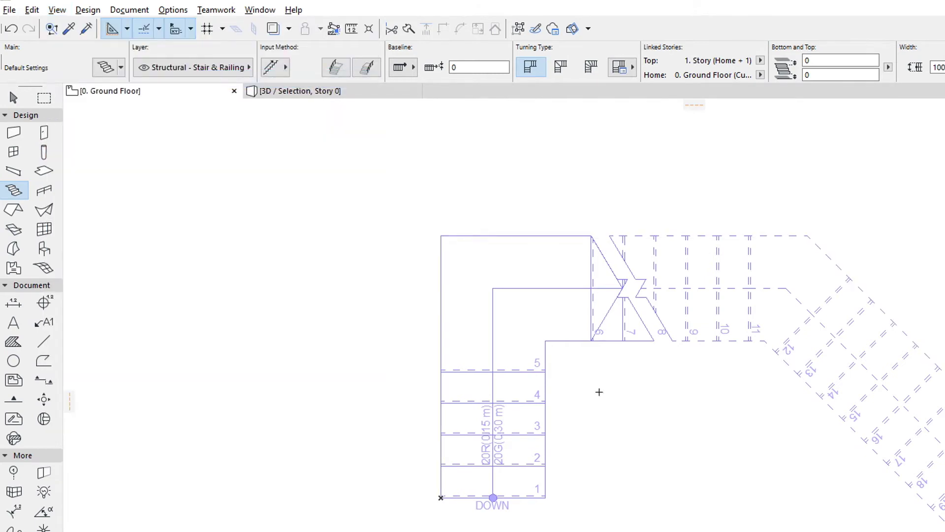
left_click(572, 340)
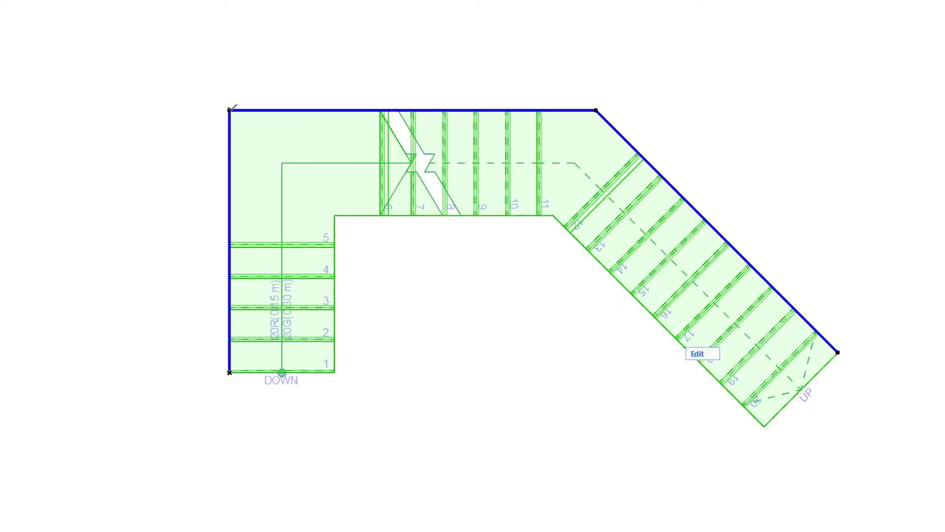
left_click(238, 111)
left_click(193, 78)
left_click(363, 234)
left_click(357, 218)
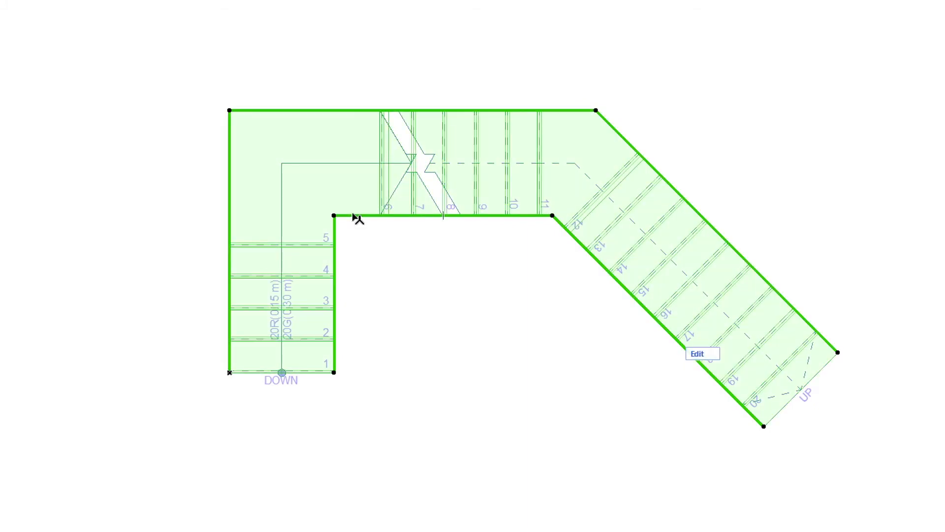
left_click(230, 109)
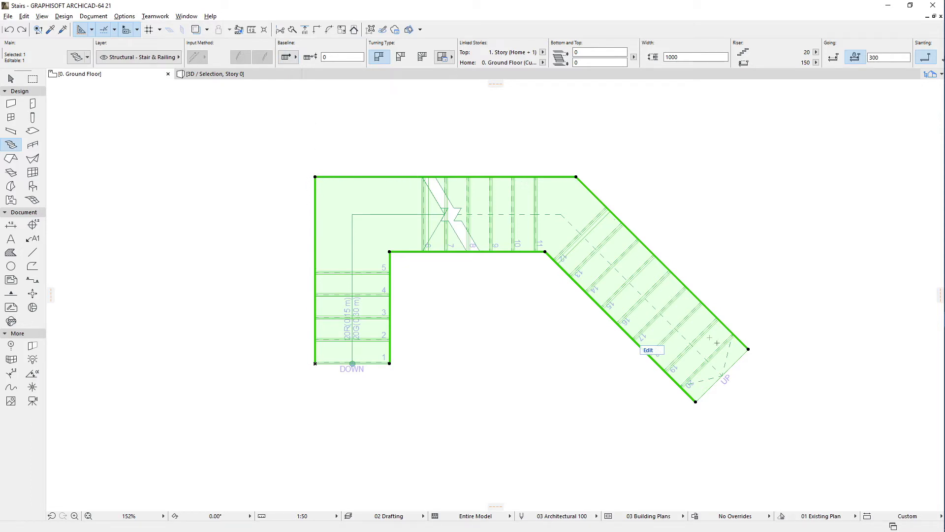
key("Escape")
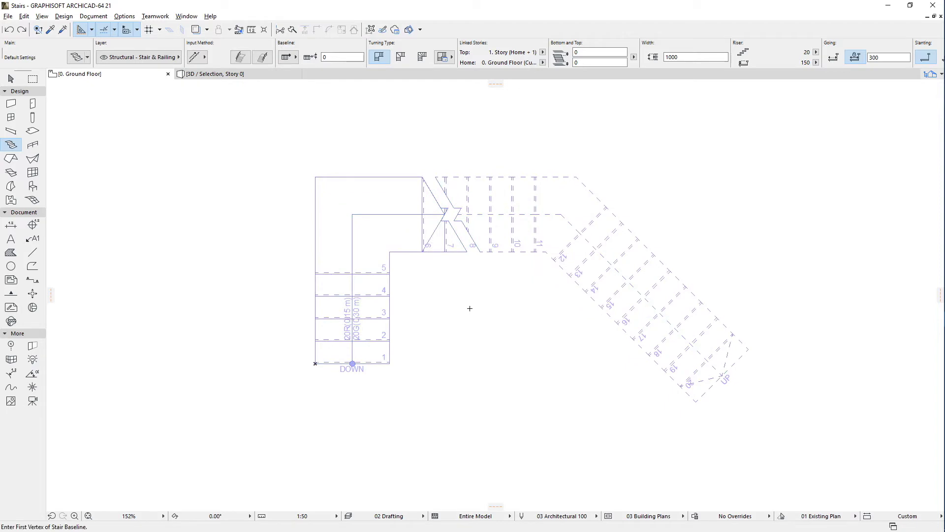
Step: With the Arrow tool, cycle the stair's pick target among Boundary and whole Stair
left_click(11, 79)
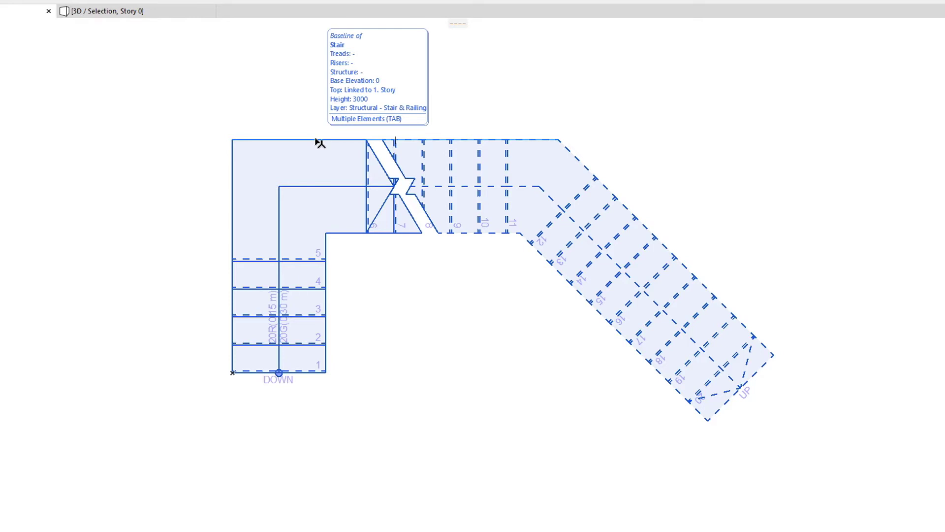
key("Tab")
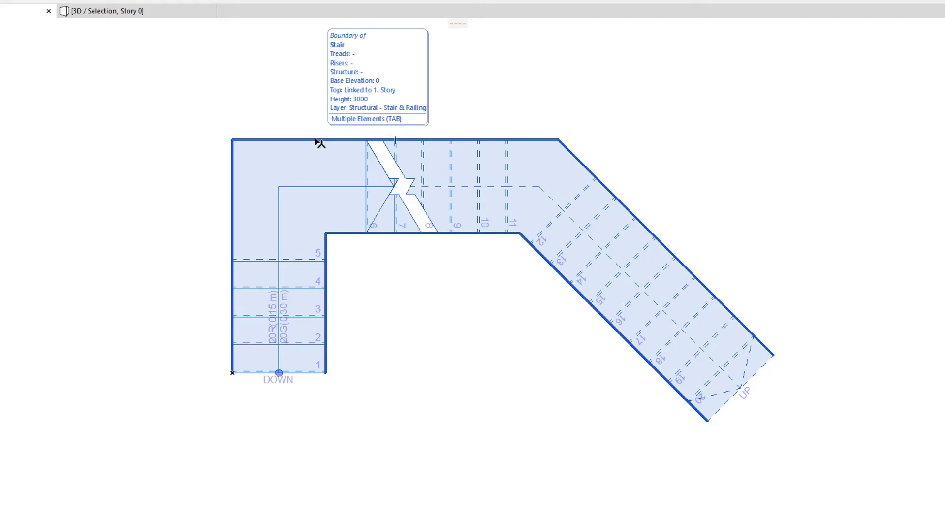
key("Tab")
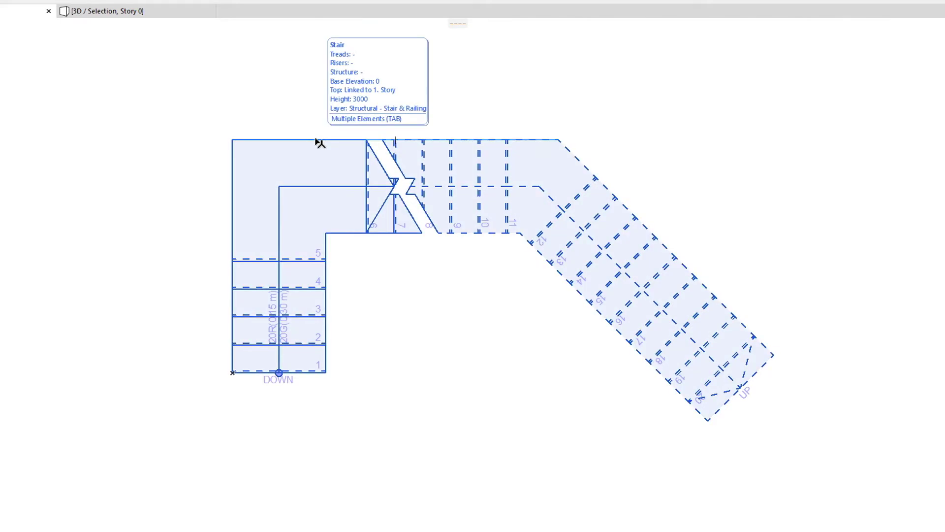
key("Tab")
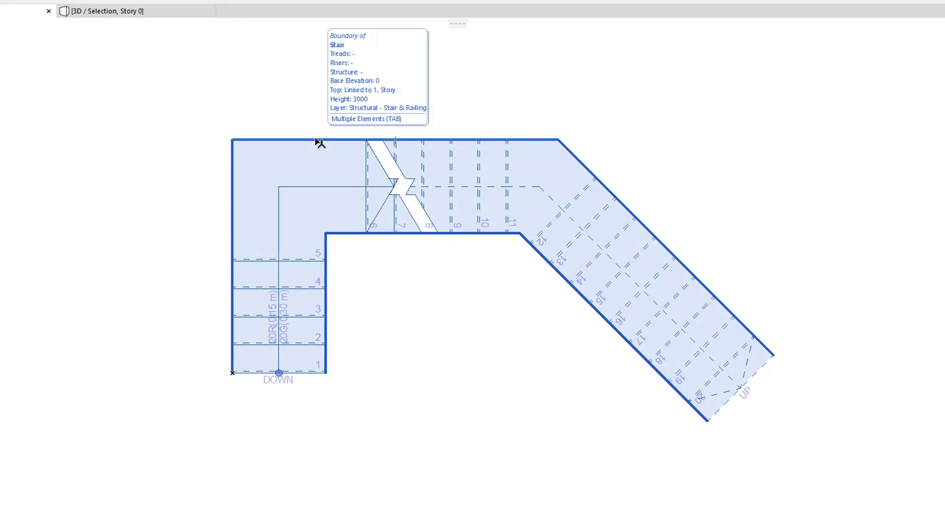
key("Tab")
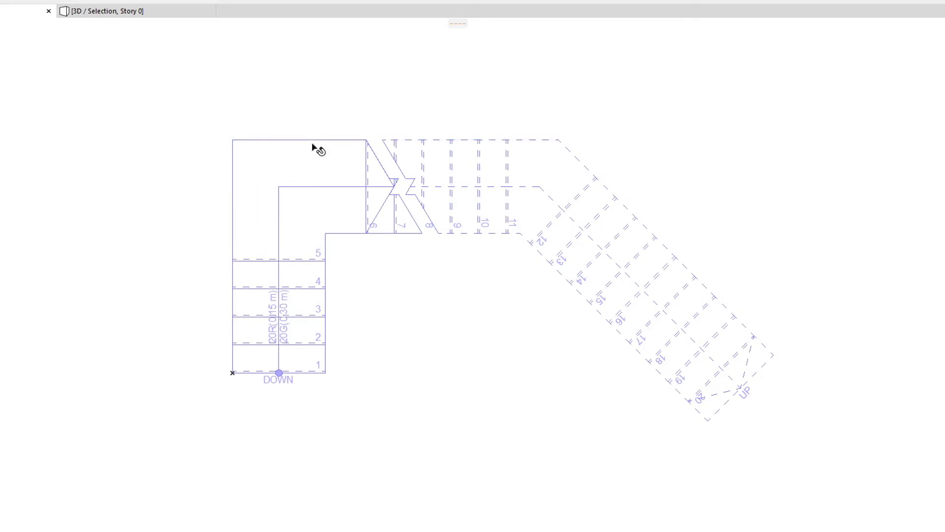
Step: Trial-select the stair via baseline and boundary, then select it by baseline and pick its left edge
mouse_move(312, 141)
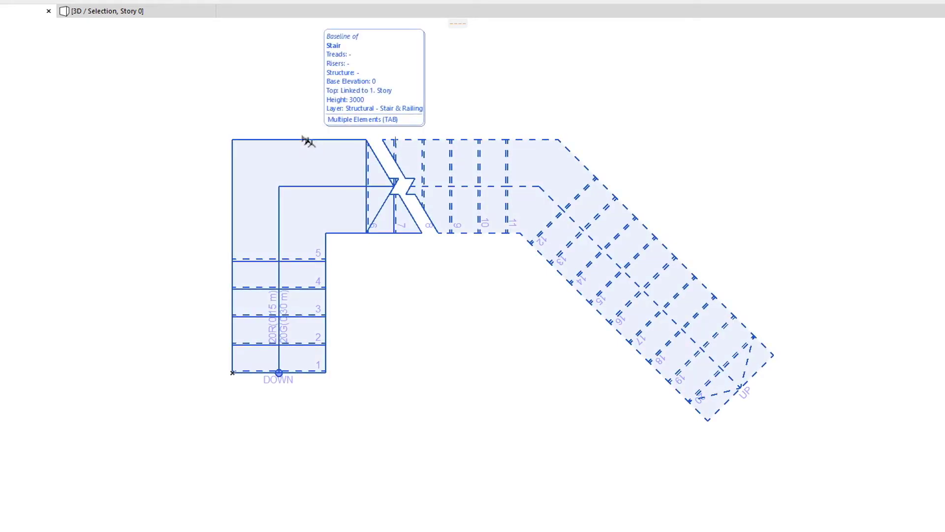
left_click(305, 141)
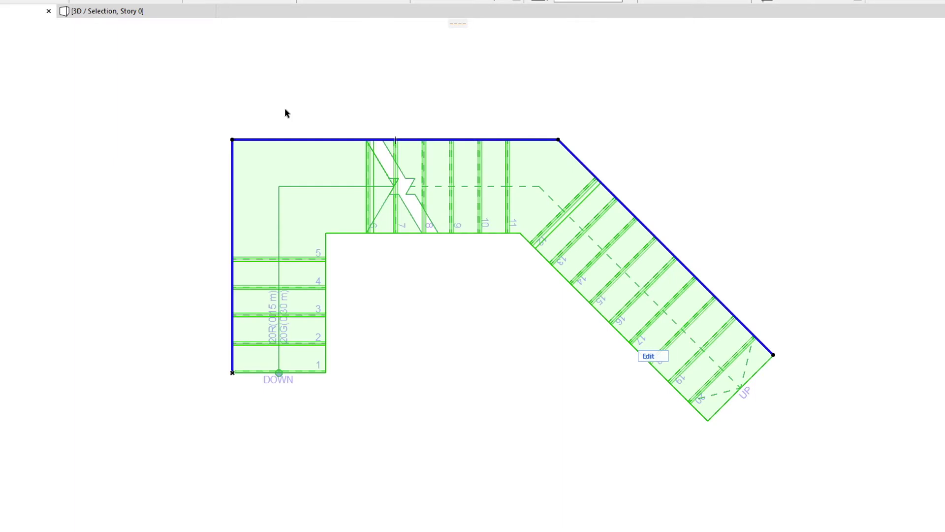
left_click(286, 112)
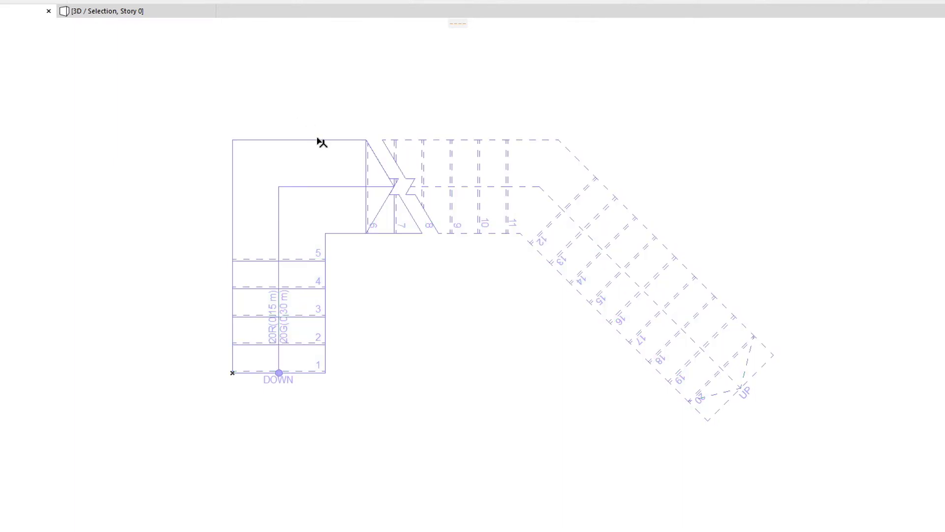
mouse_move(321, 142)
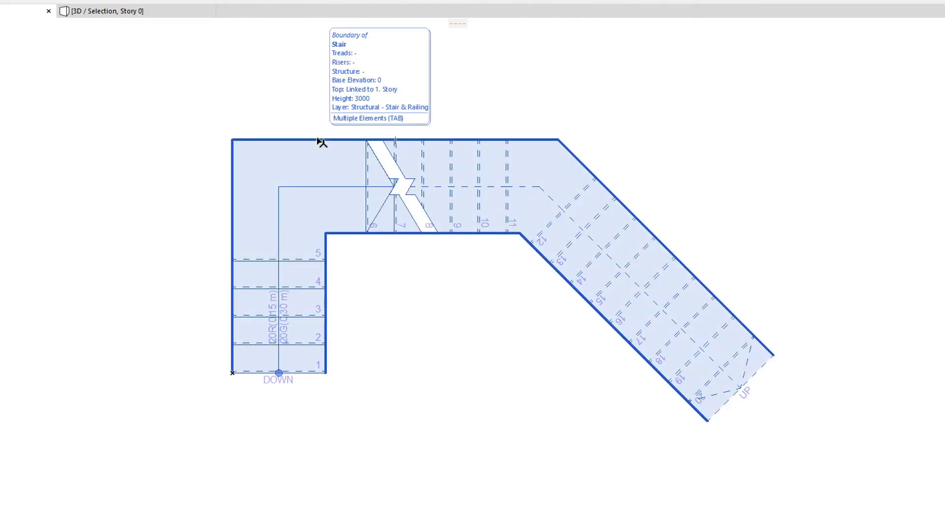
left_click(321, 142)
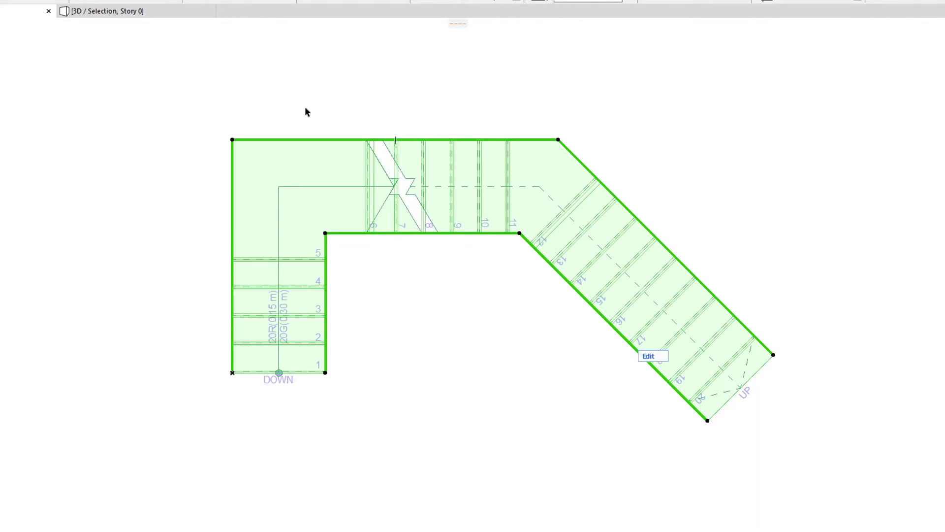
left_click(350, 256)
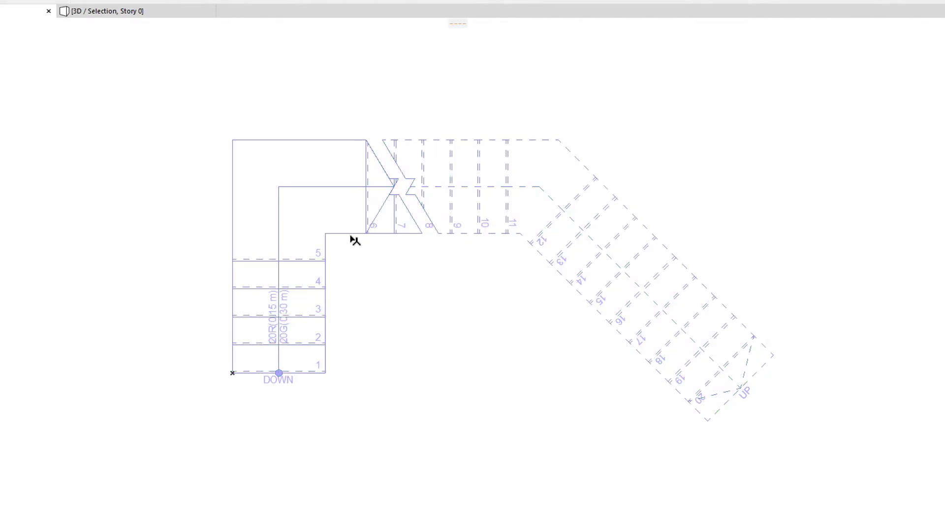
left_click(352, 237)
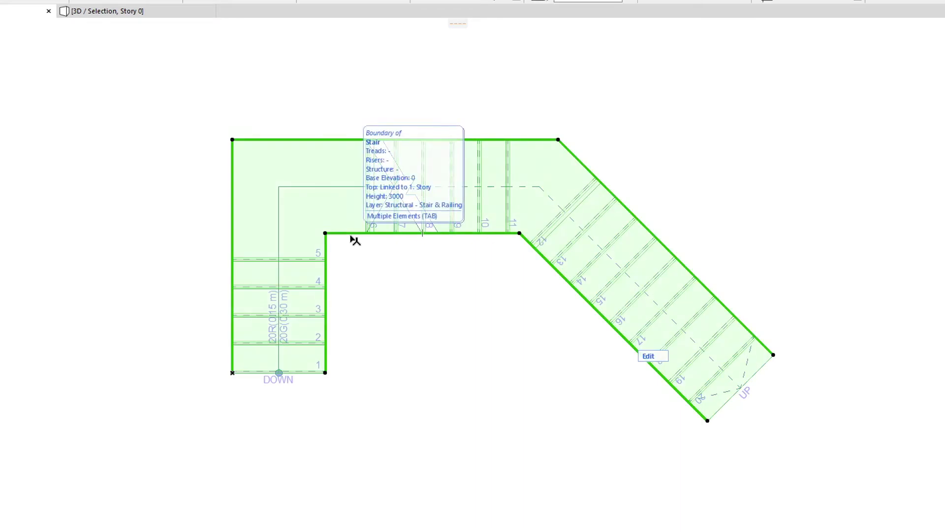
left_click(364, 264)
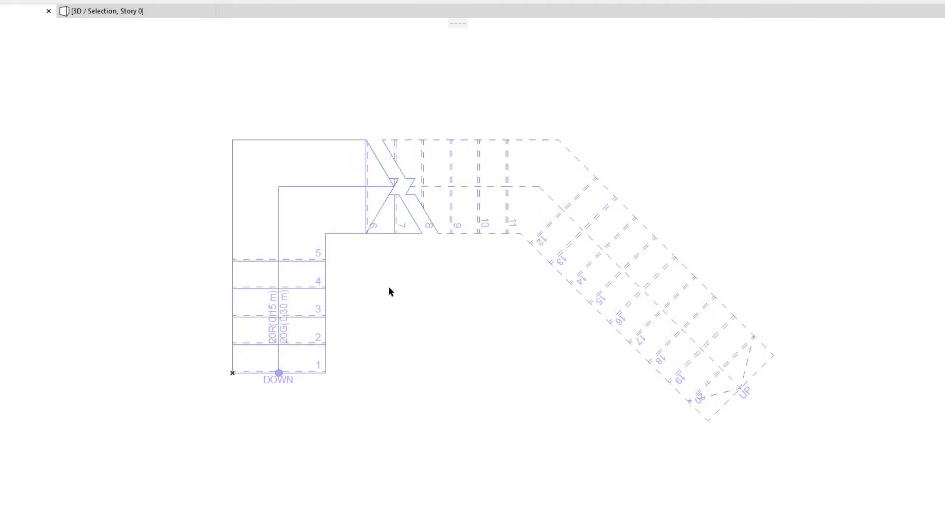
left_click(313, 228)
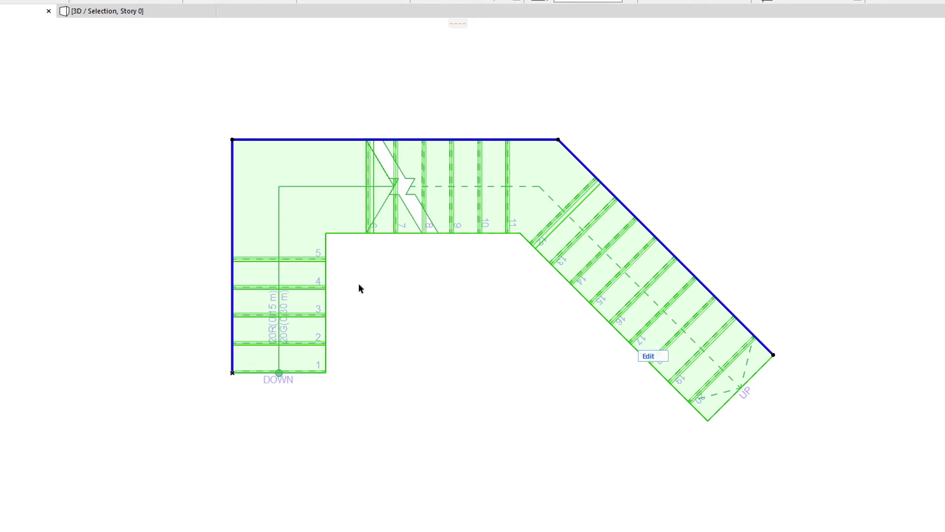
left_click(233, 250)
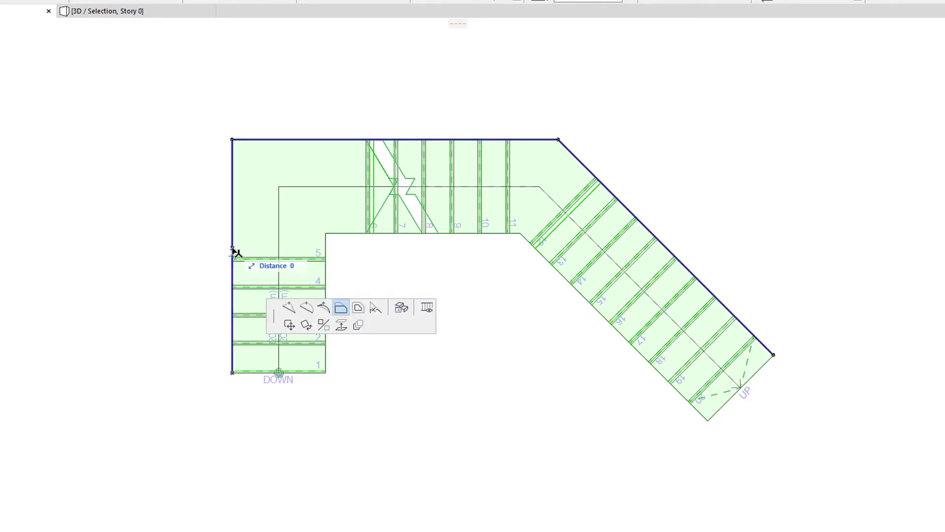
Step: Dismiss the top-left corner's options and bring up the bottom-left corner's pet palette
key("Escape")
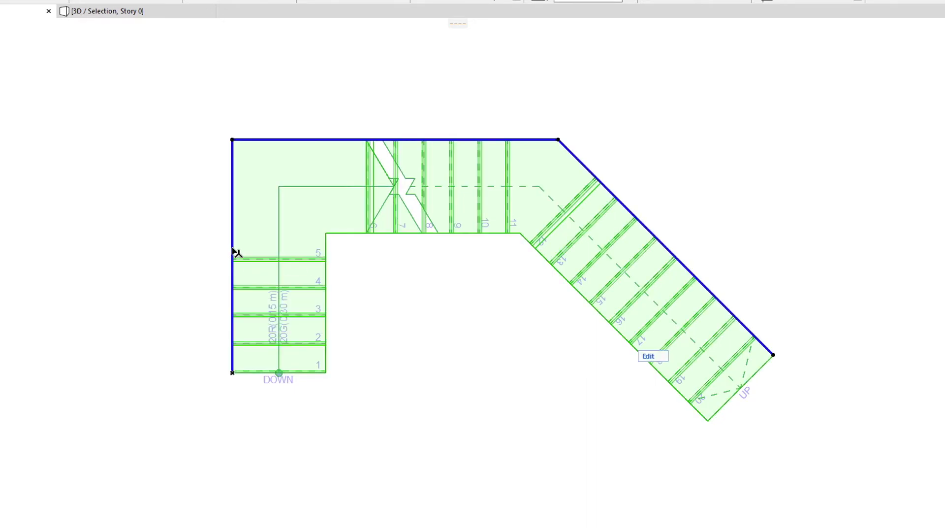
left_click(235, 140)
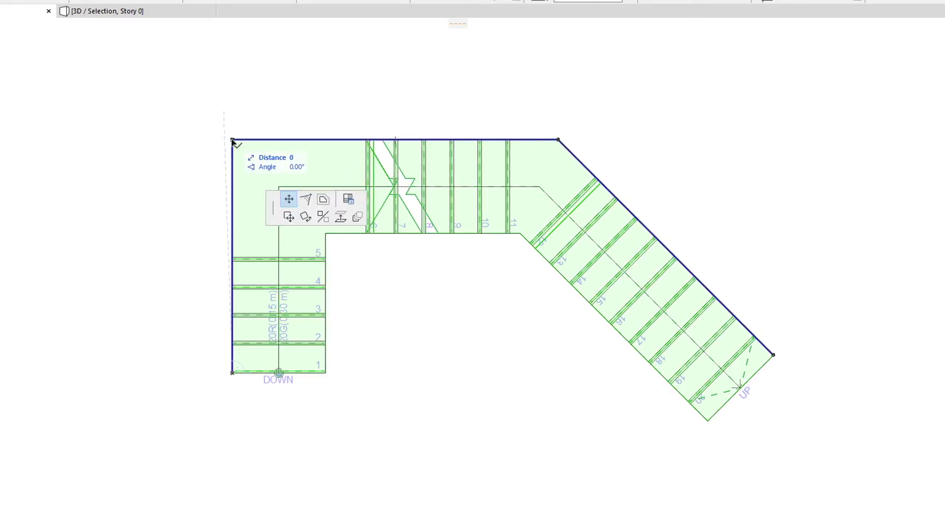
key("Escape")
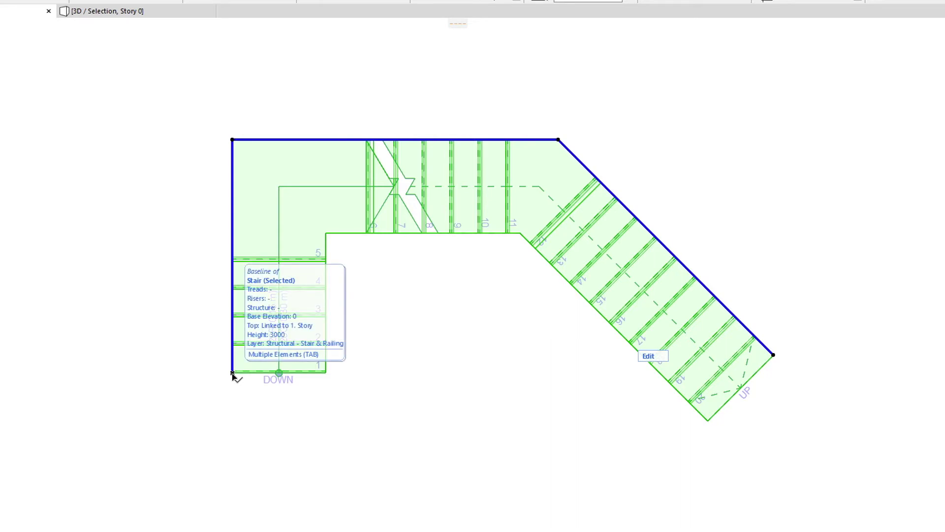
left_click(232, 373)
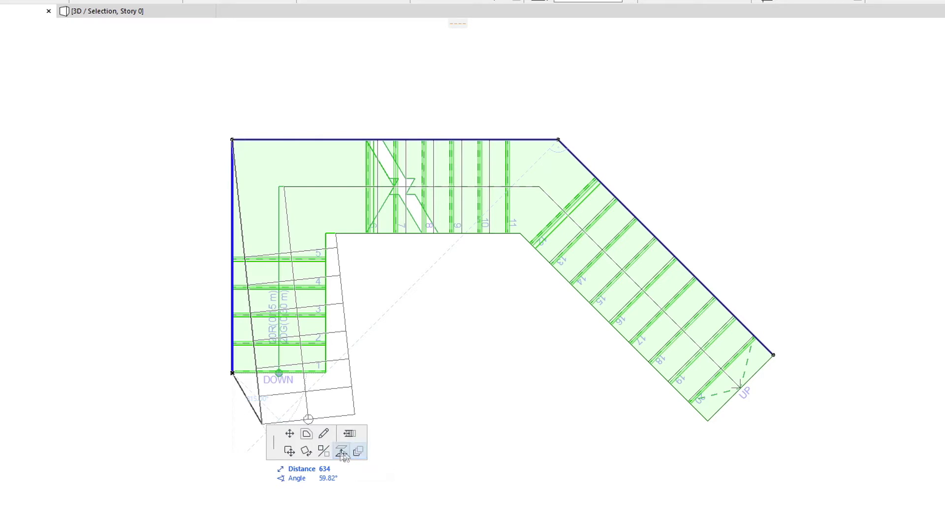
Step: Move the stair's bottom-left corner 500 to the left, then undo the move
left_click(290, 435)
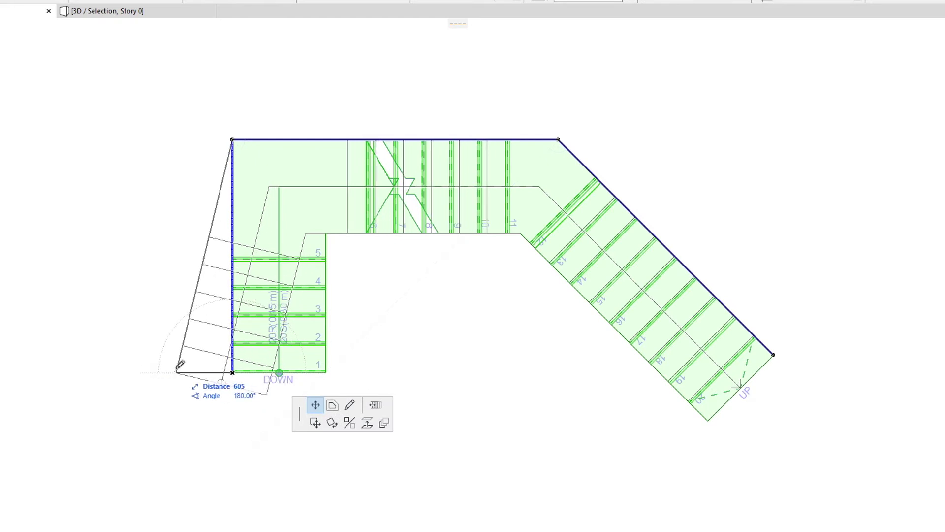
key("Tab")
type("500")
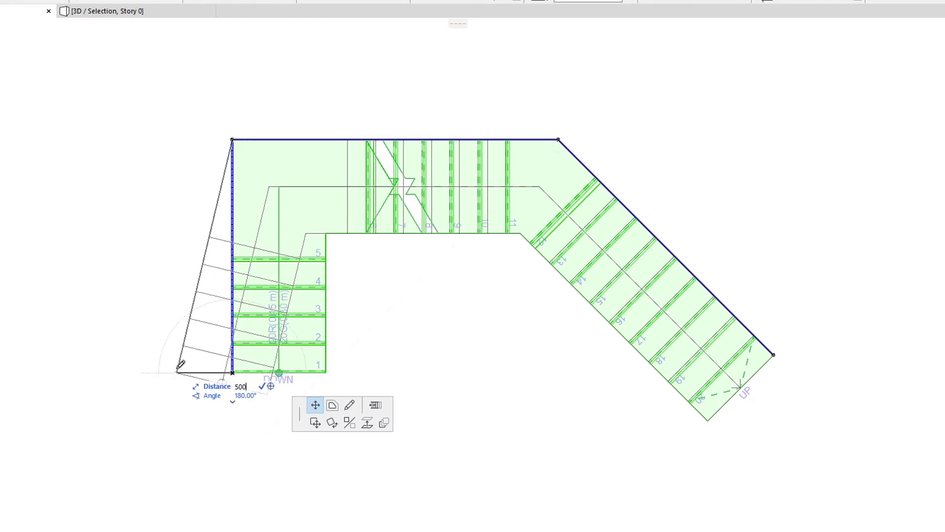
key("Return")
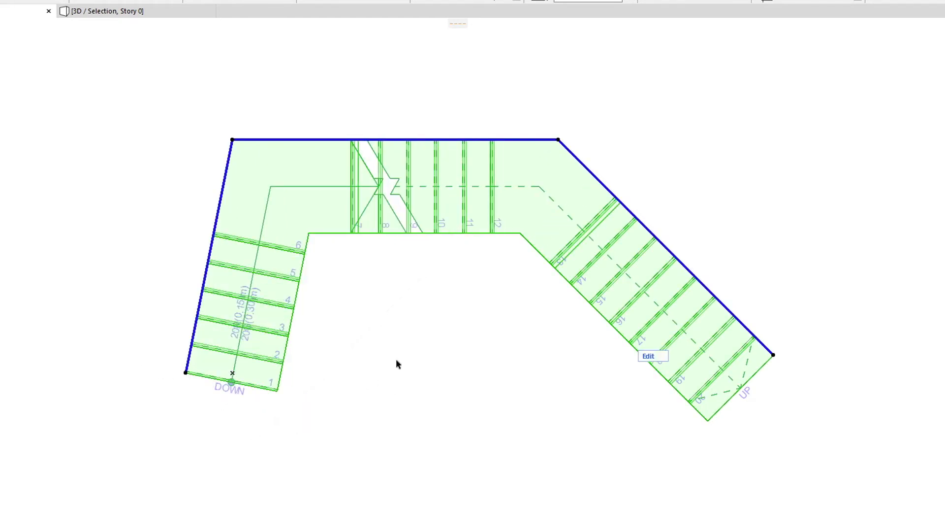
key("ctrl+z")
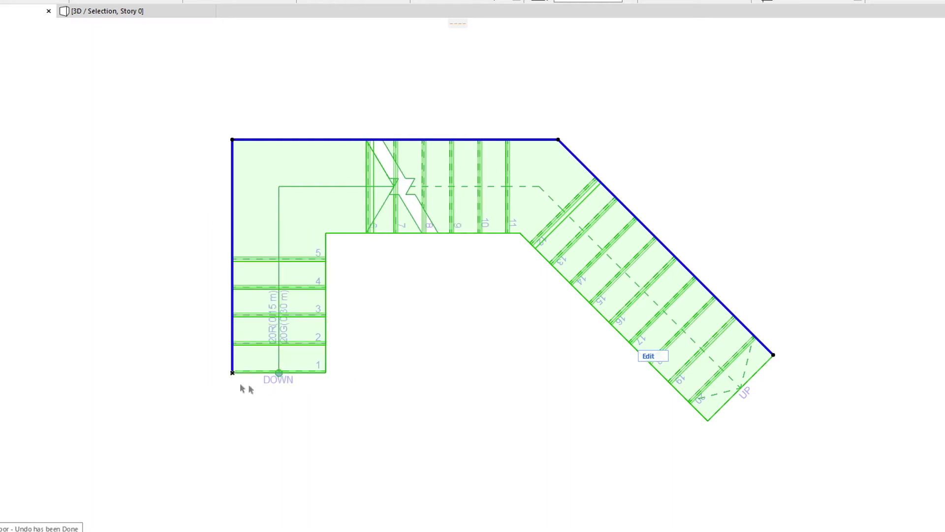
Step: Offset all of the stair's boundary edges outward from the bottom-left corner
left_click(232, 374)
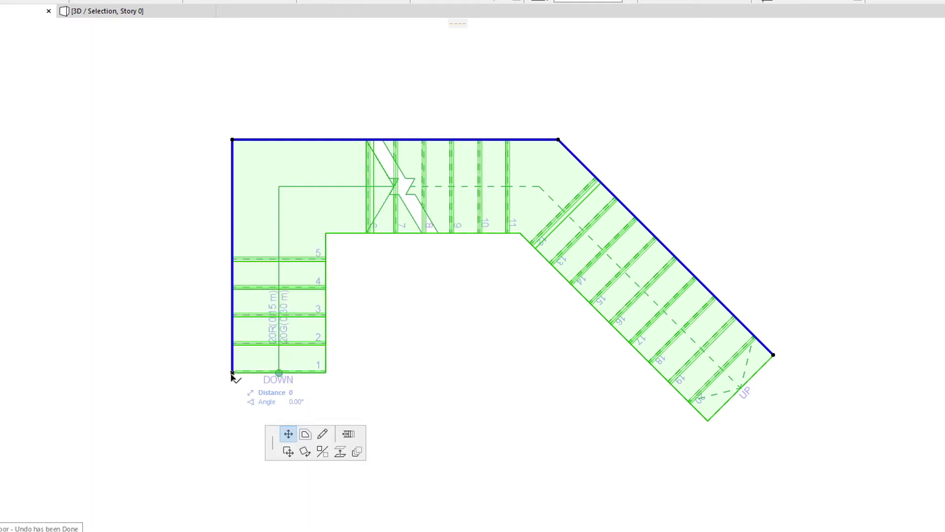
left_click(305, 436)
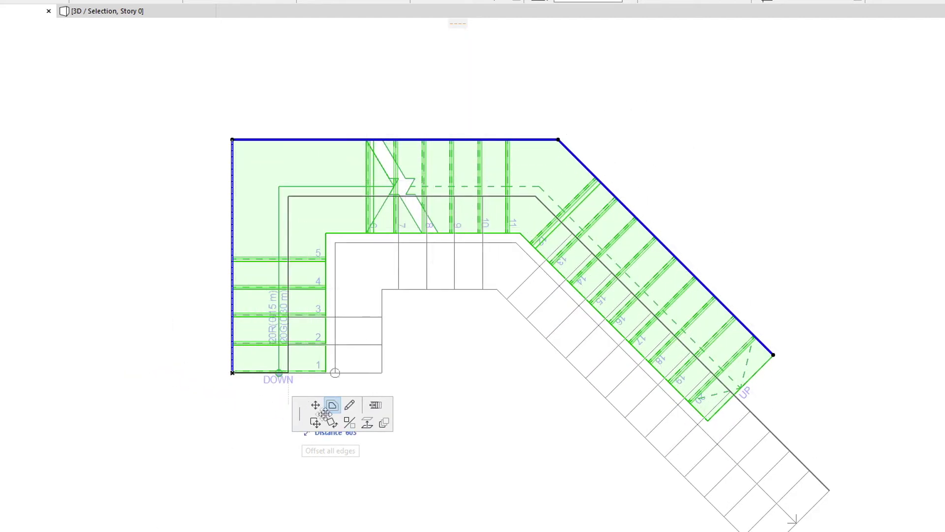
left_click(203, 370)
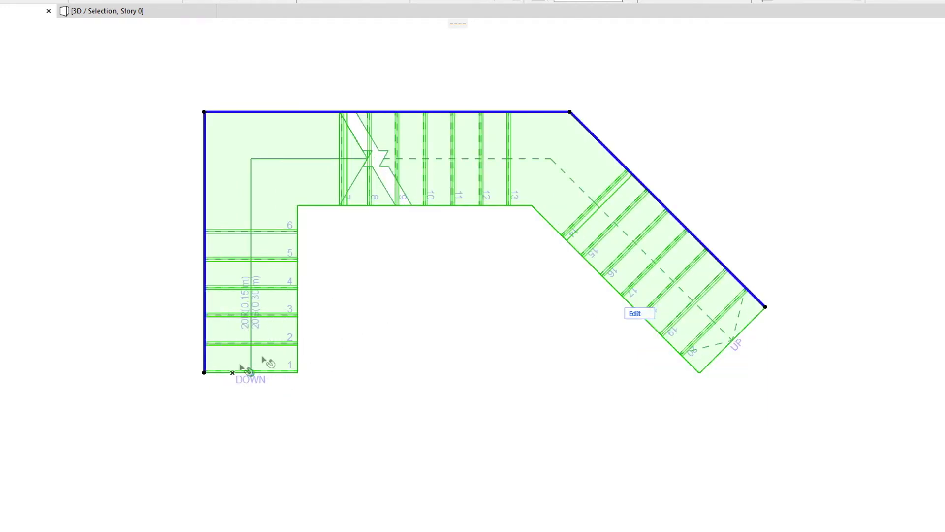
left_click(204, 373)
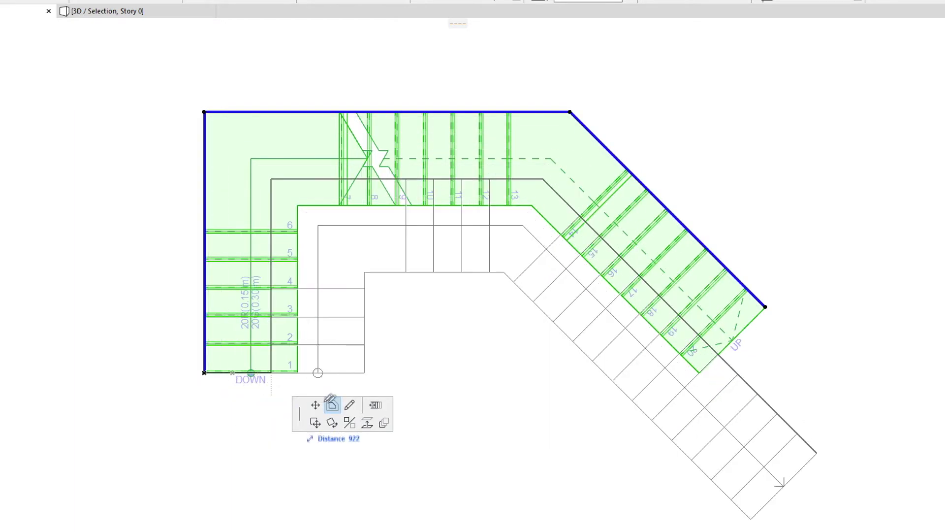
left_click(350, 405)
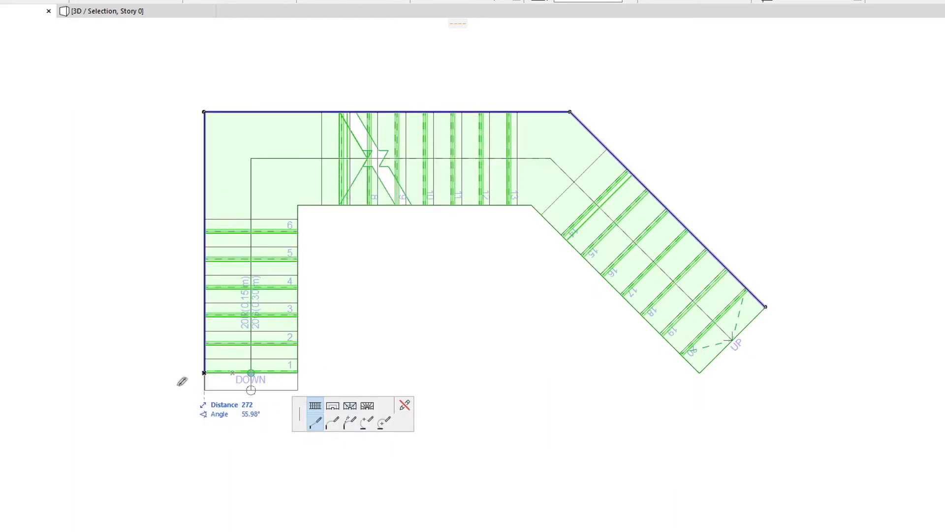
left_click(148, 370)
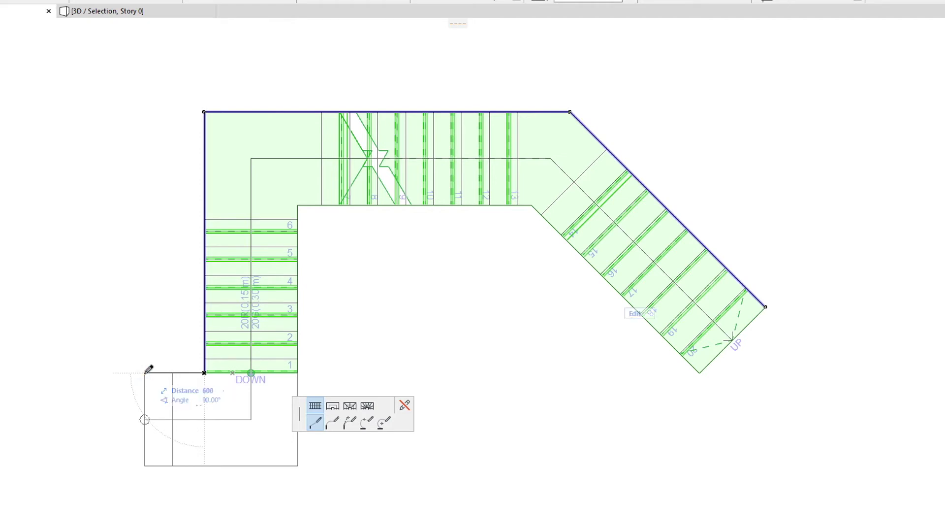
left_click(148, 370)
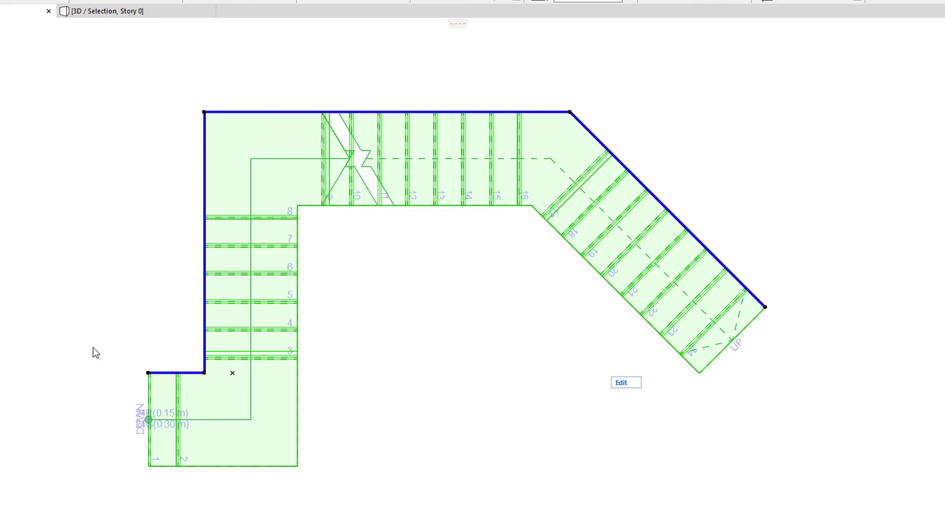
key("ctrl+z")
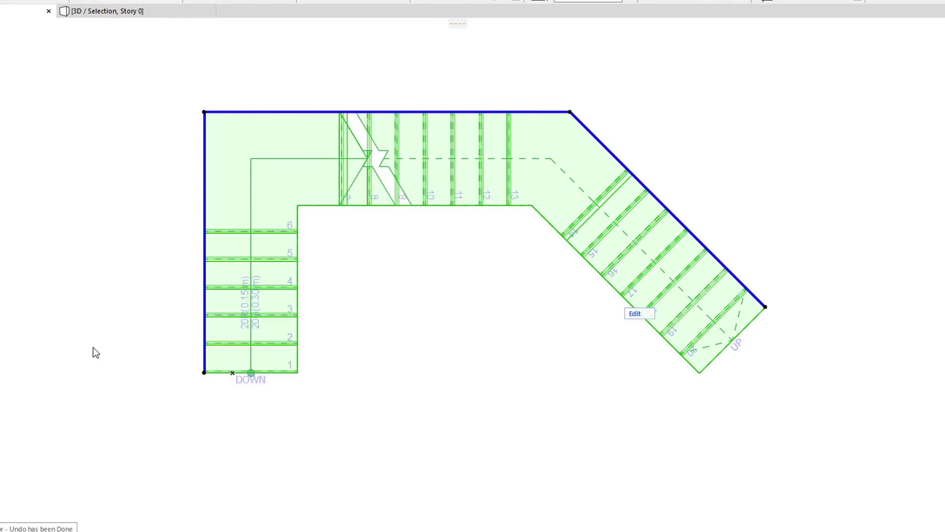
left_click(204, 373)
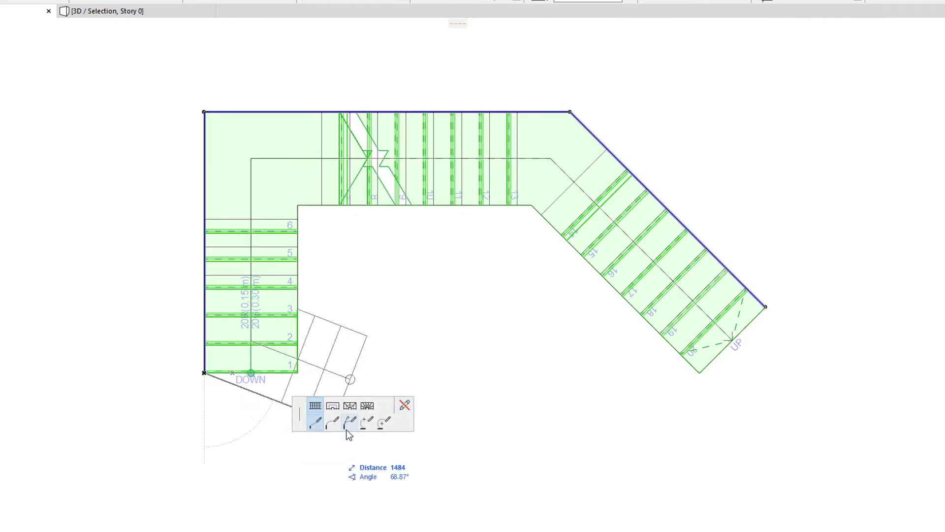
left_click(405, 404)
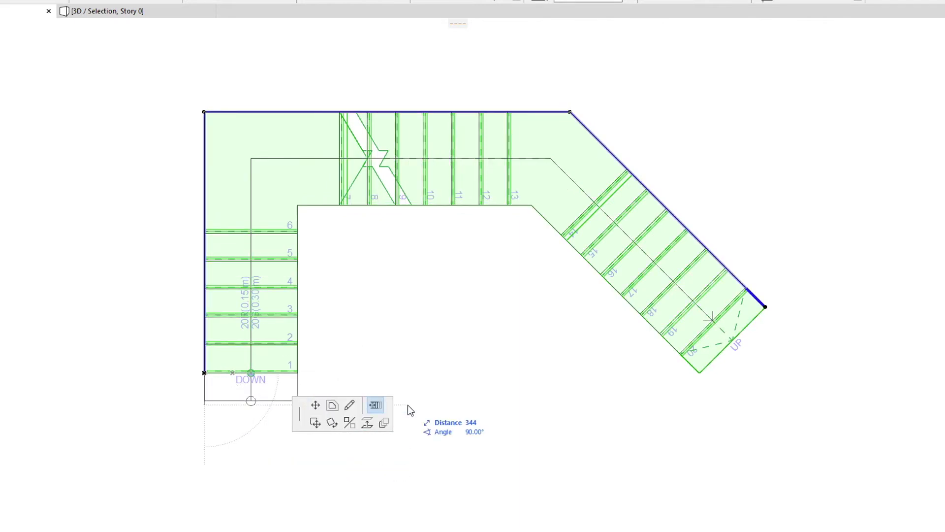
left_click(376, 408)
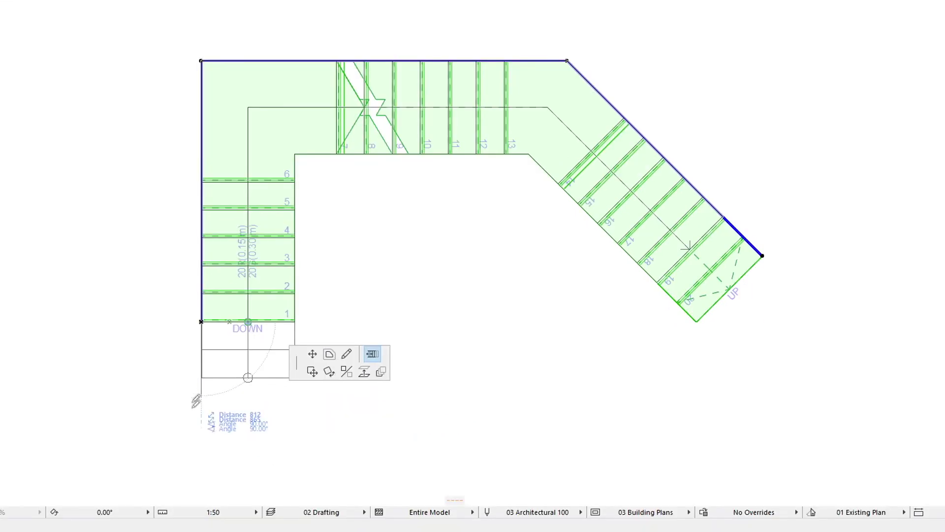
left_click(181, 486)
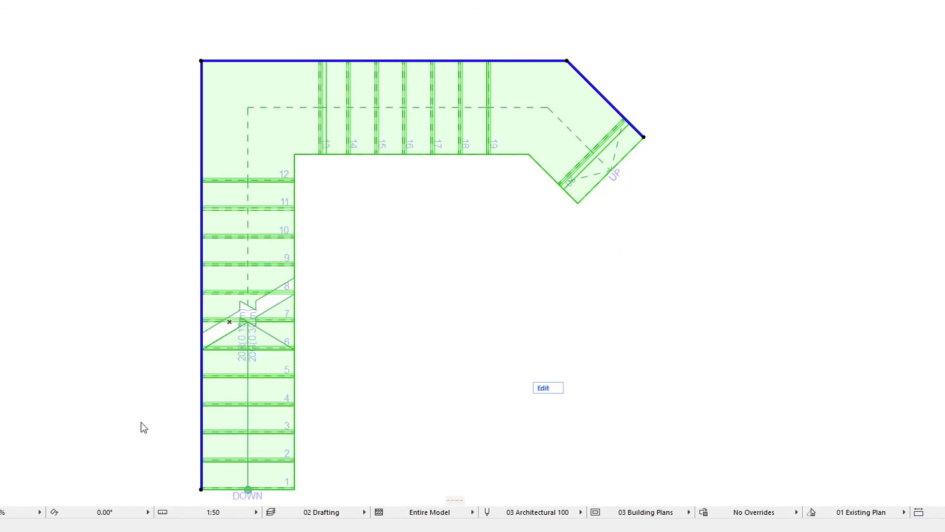
left_click(201, 489)
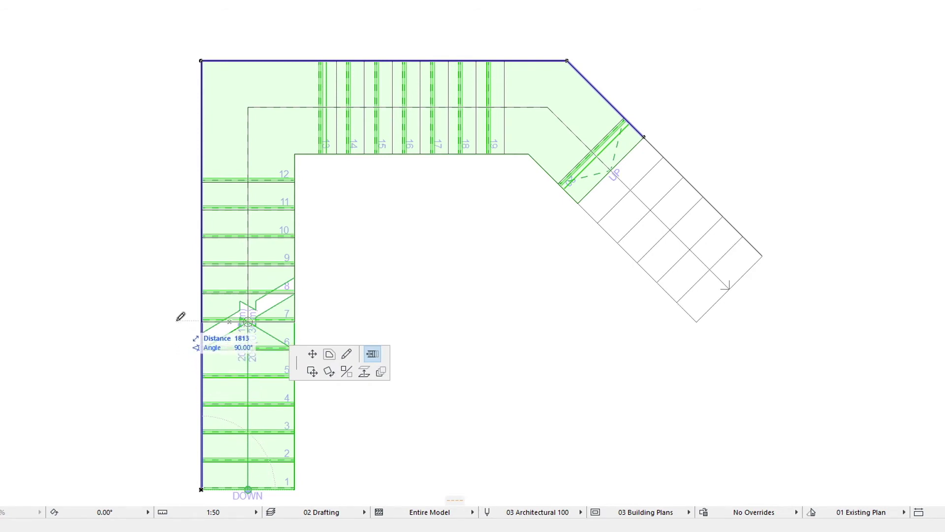
left_click(181, 316)
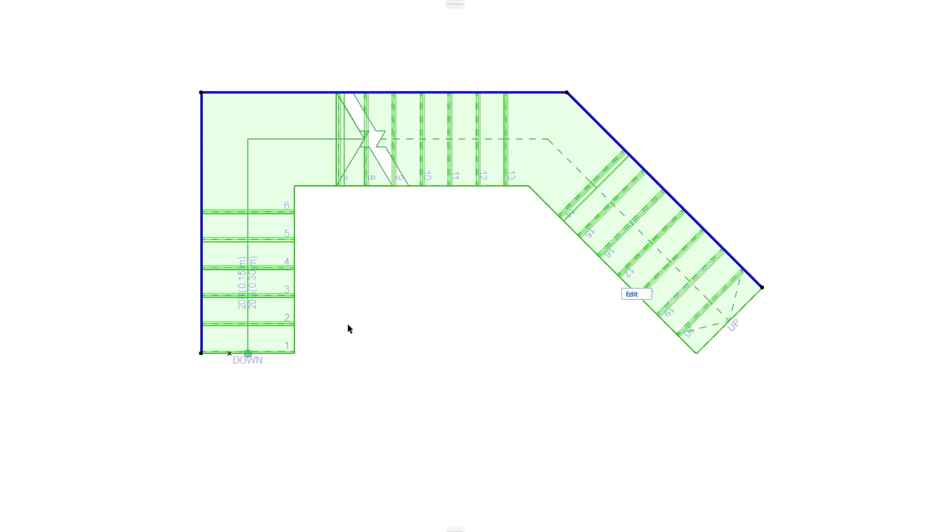
Step: Fillet the stair's top-left outer corner with a 500 radius
left_click(206, 96)
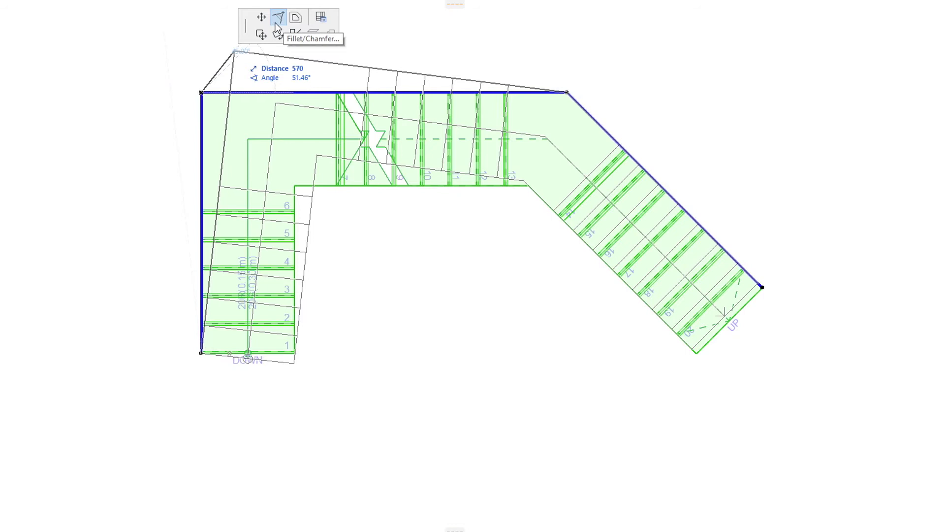
left_click(277, 28)
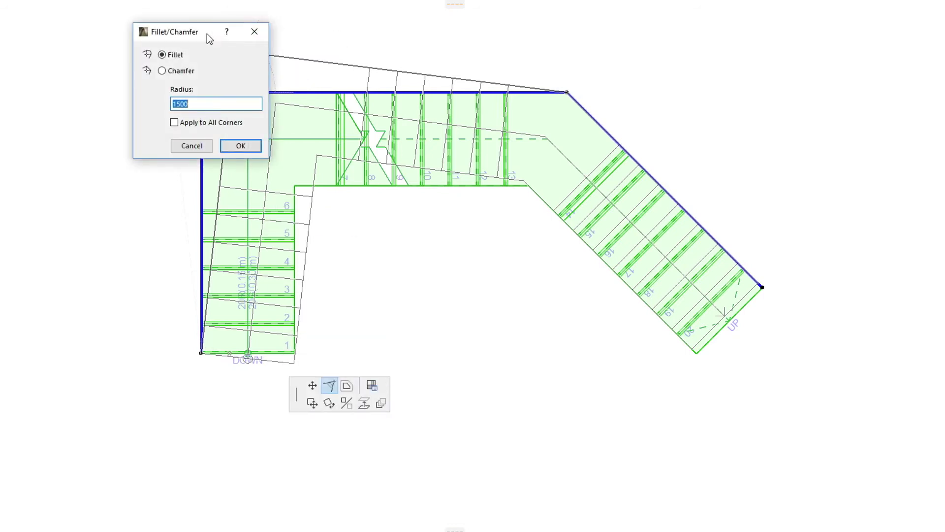
left_click_drag(207, 34, 104, 56)
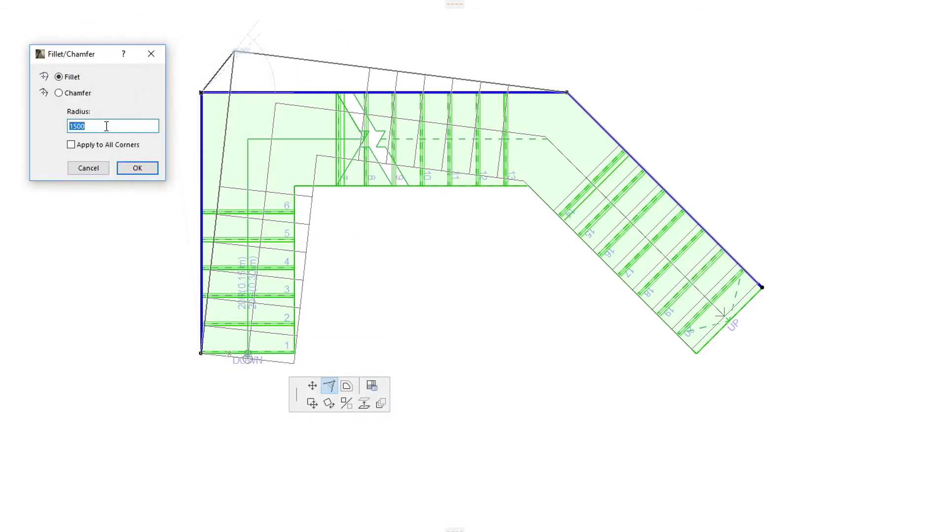
type("500")
double_click(119, 128)
left_click(142, 168)
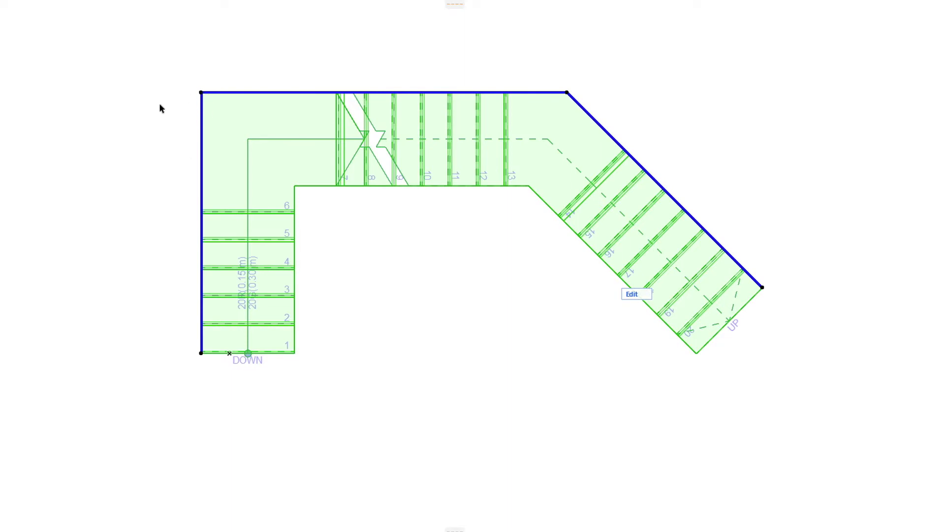
Step: Enter a 1000 fillet radius for the top-left corner, then pick the arc's lower-end node
left_click(201, 92)
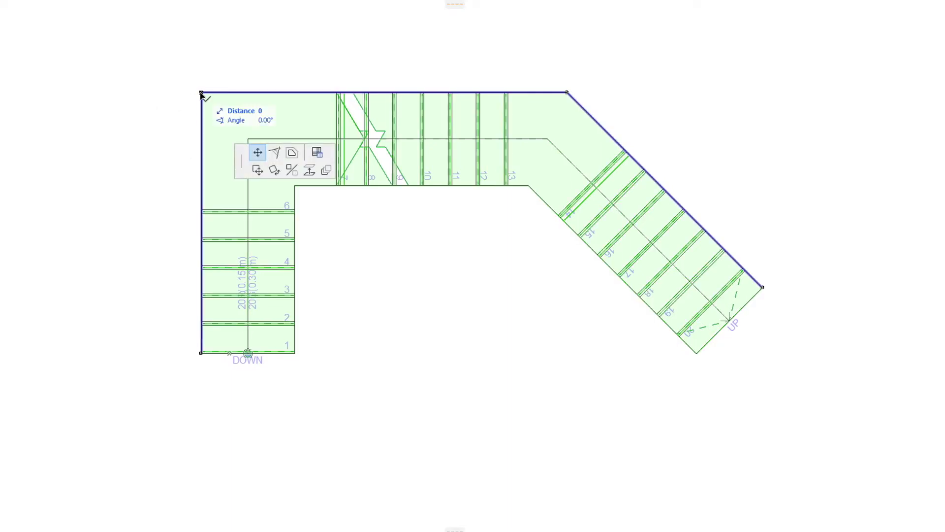
left_click(274, 153)
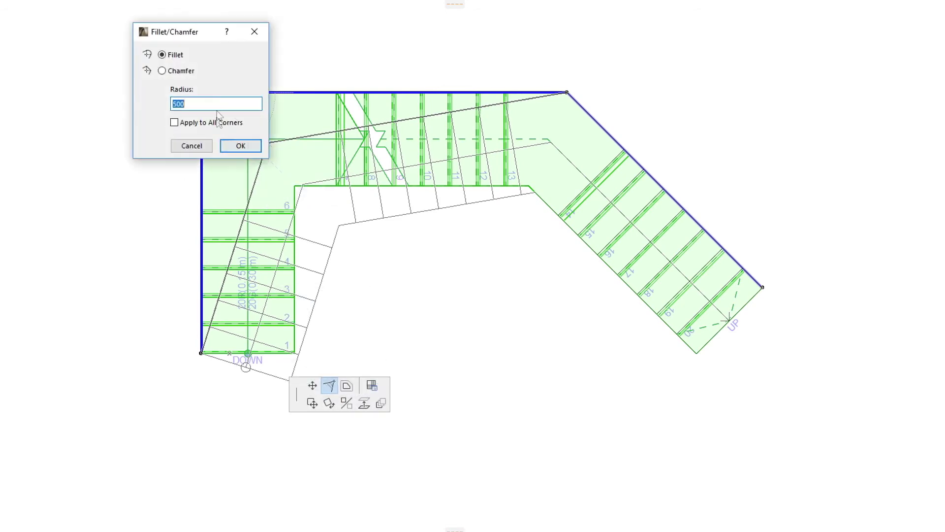
left_click_drag(205, 34, 101, 88)
type("1")
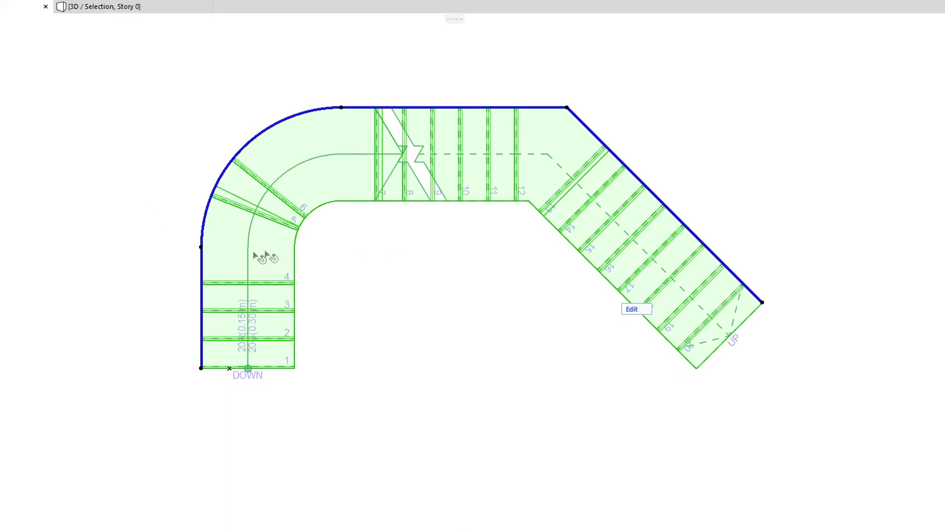
left_click(201, 248)
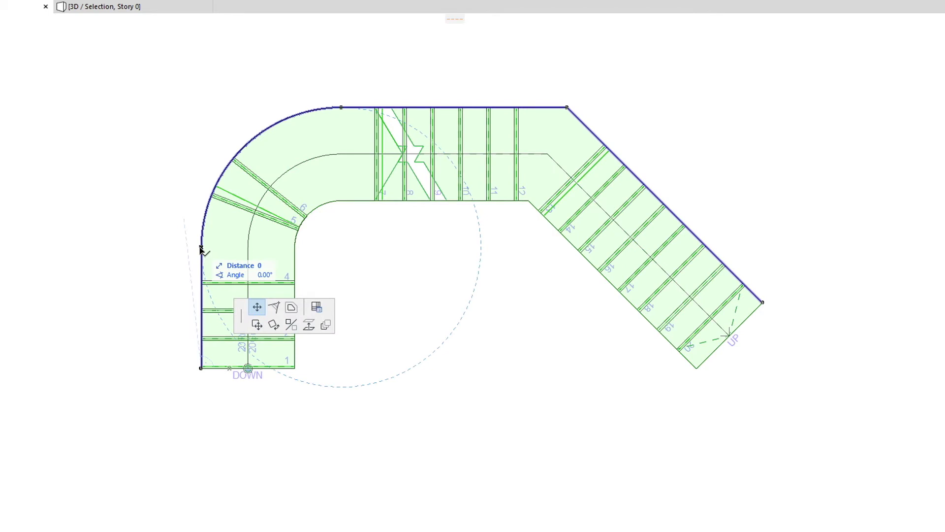
Step: Set the arc's lower-end turning type to Winder with Equal Goings
left_click(316, 306)
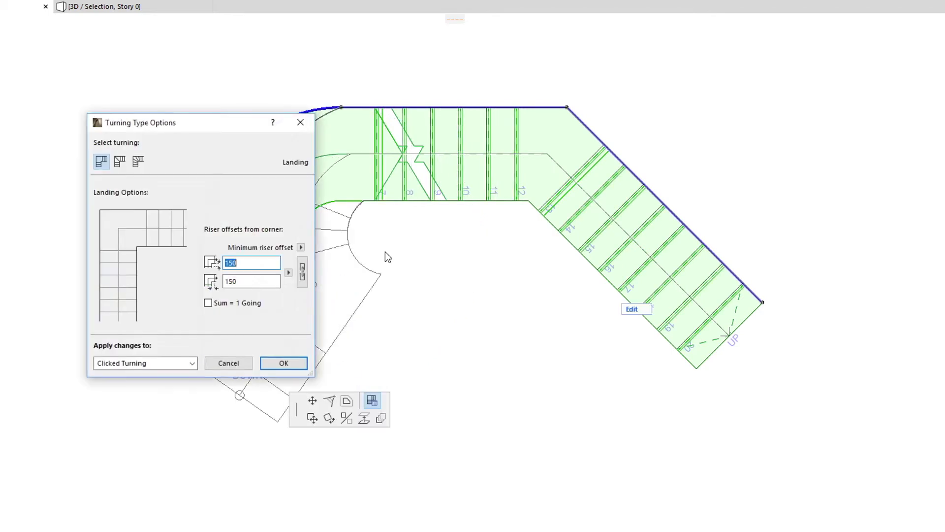
left_click(137, 164)
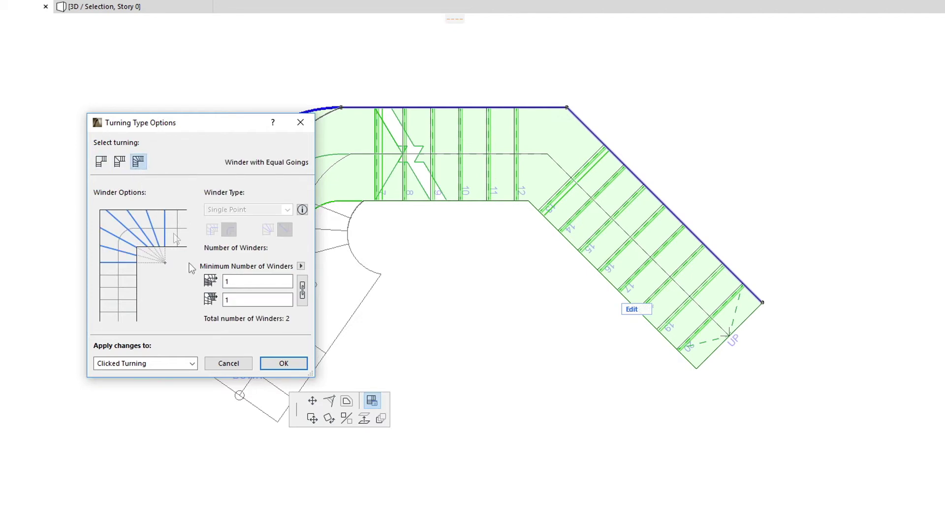
left_click(290, 364)
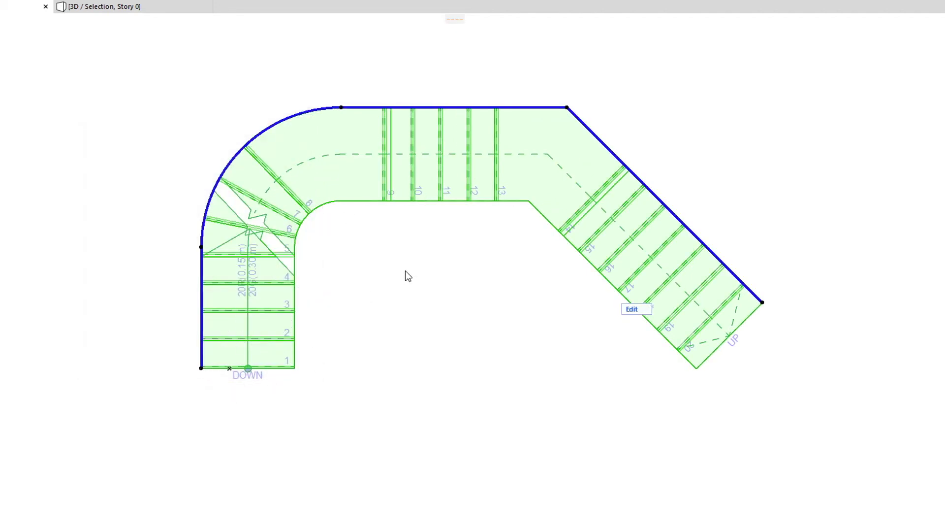
Step: Apply equal-going winders at the arc's top end too, then undo back to the square landing
left_click(341, 108)
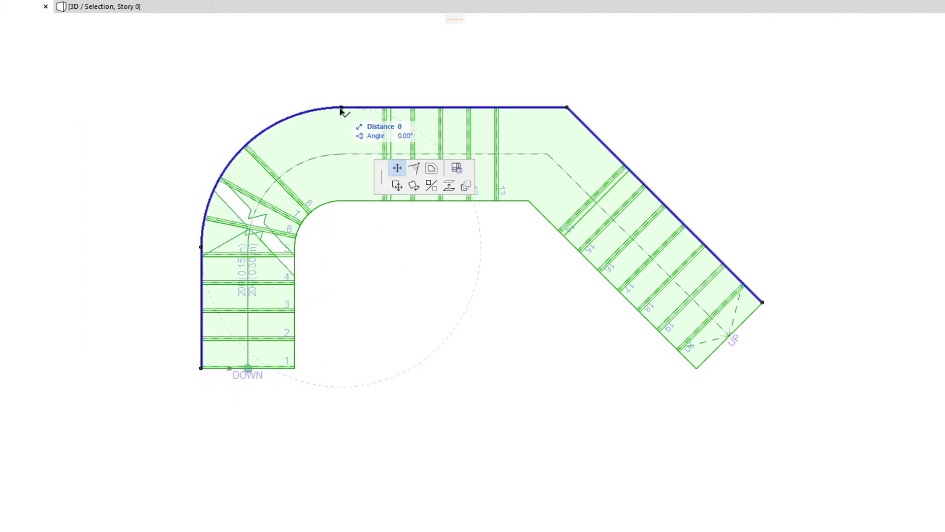
left_click(458, 170)
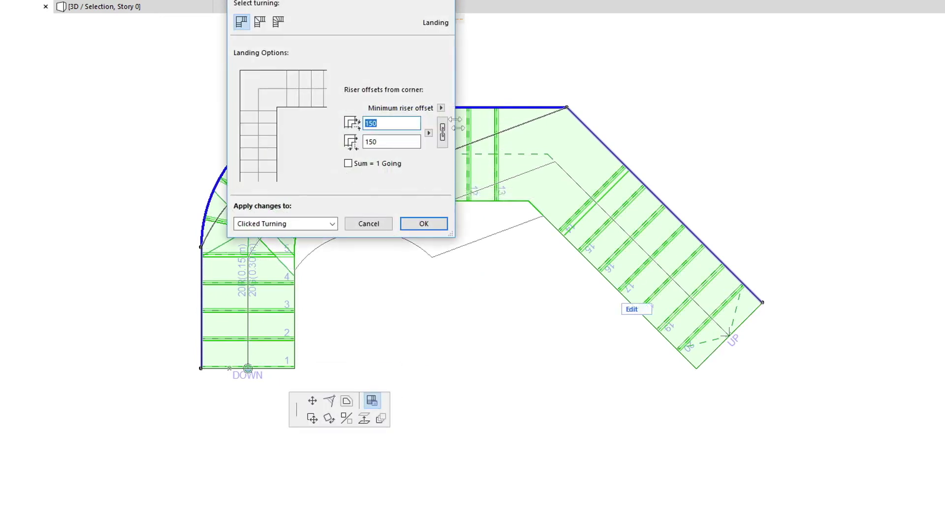
left_click(279, 21)
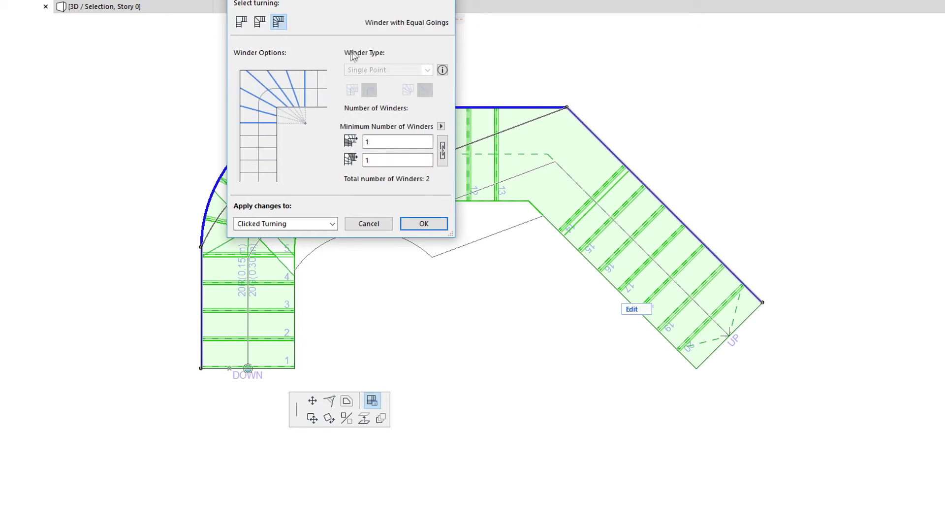
left_click(424, 223)
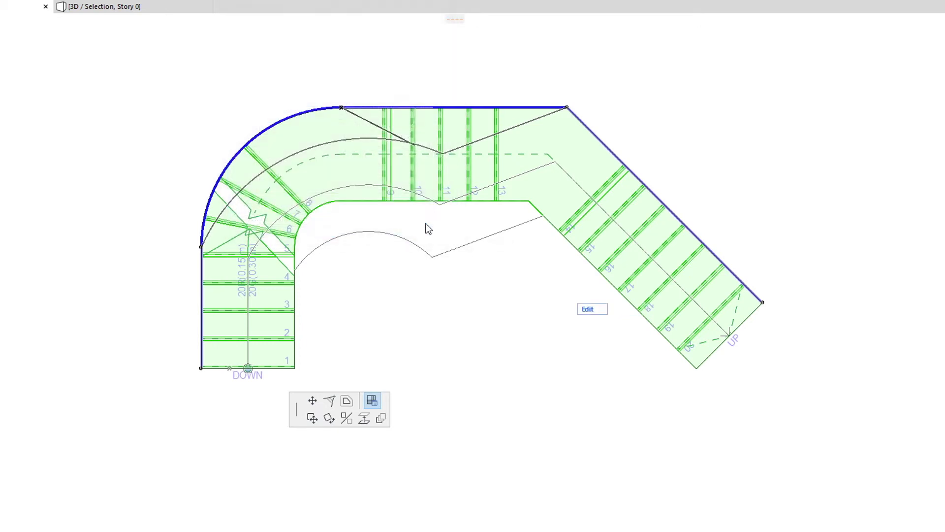
key("Escape")
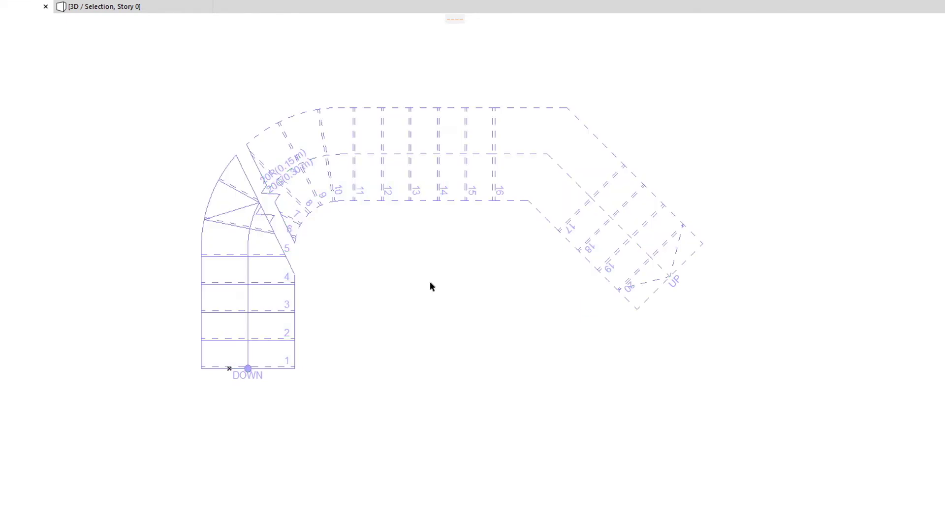
key("ctrl+z")
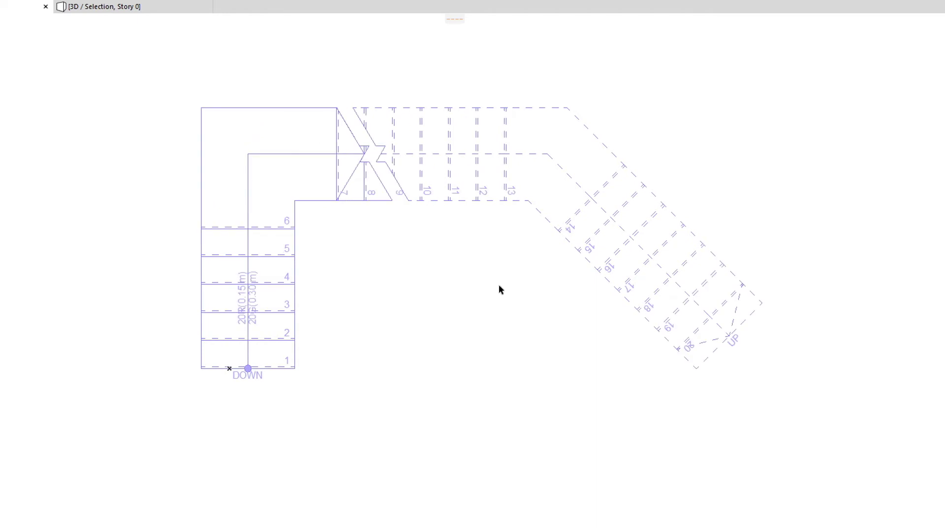
Step: Select the widened stair and bring up the pet palette for its top boundary edge
left_click(317, 192)
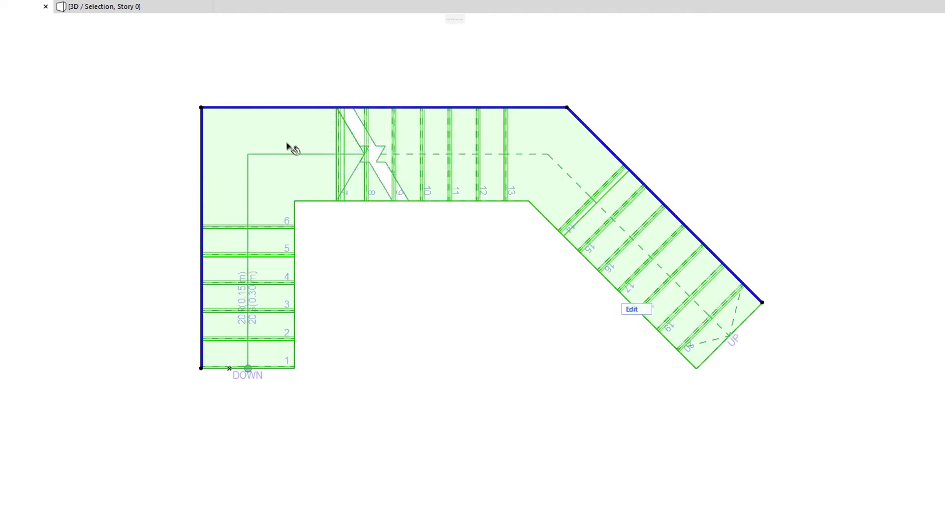
left_click(291, 108)
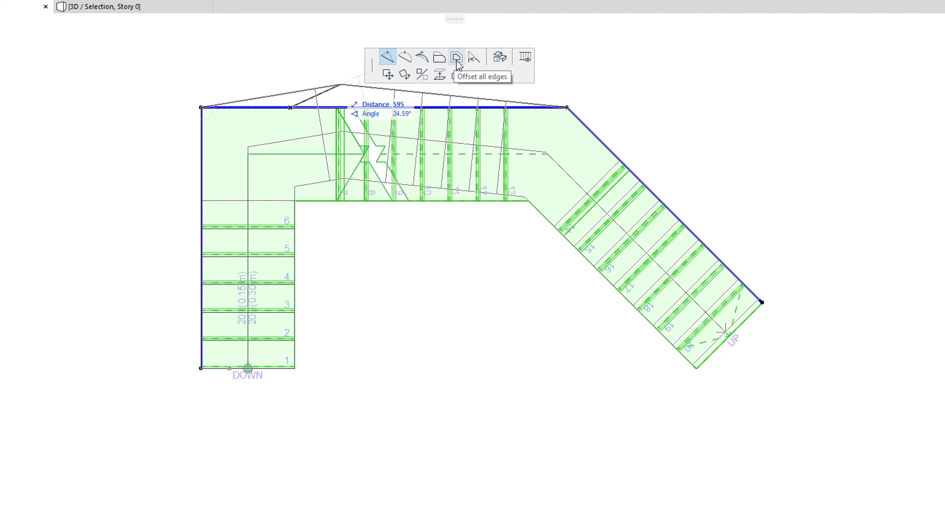
left_click(499, 63)
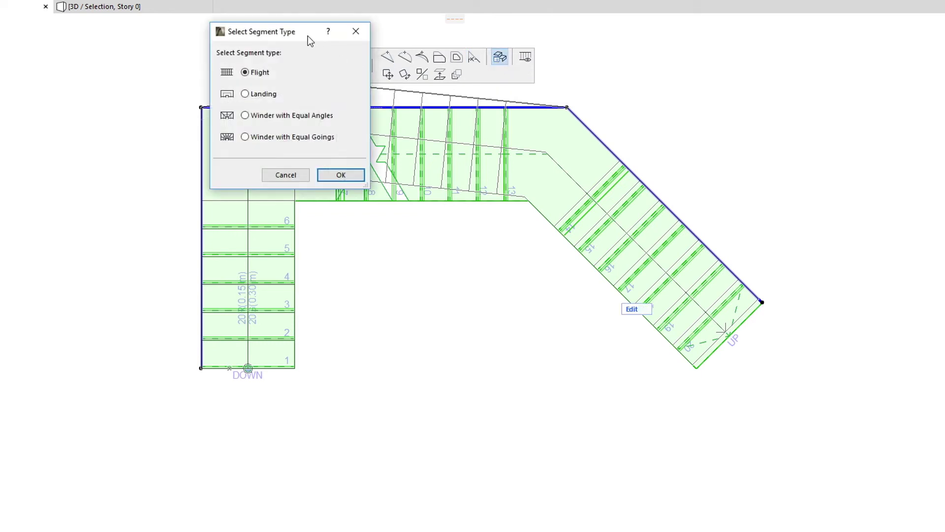
left_click_drag(308, 36, 131, 56)
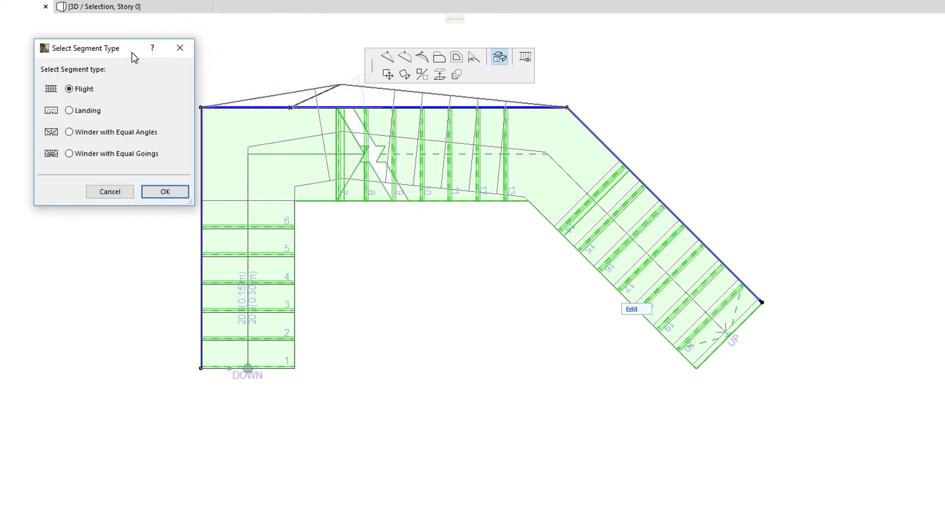
left_click(82, 112)
left_click(164, 191)
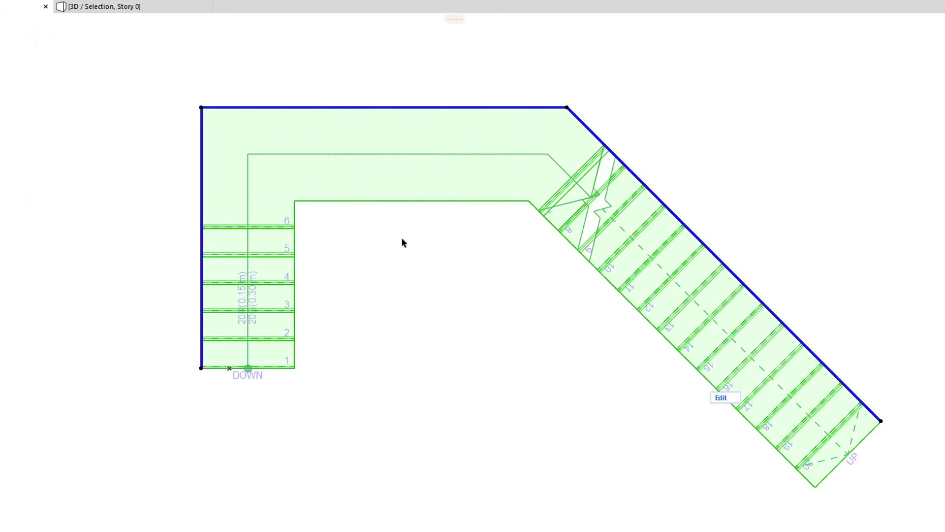
left_click(350, 108)
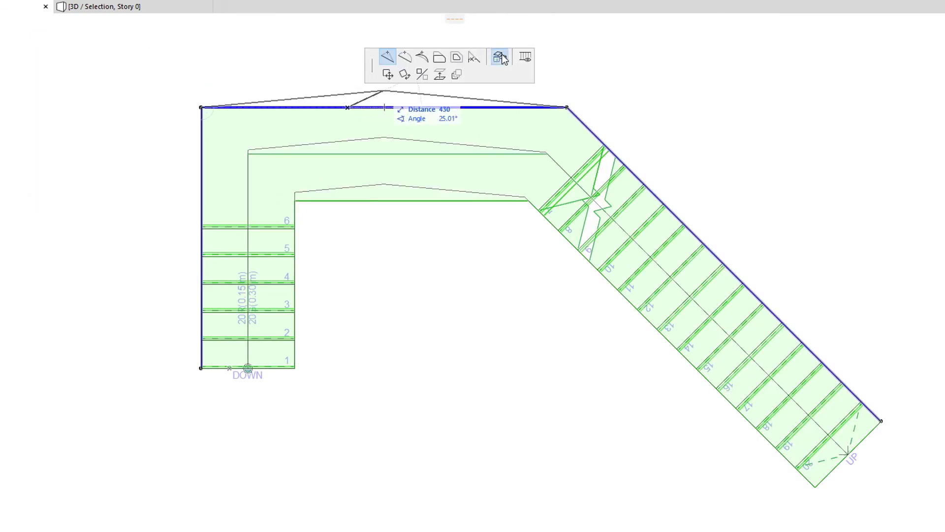
left_click(501, 57)
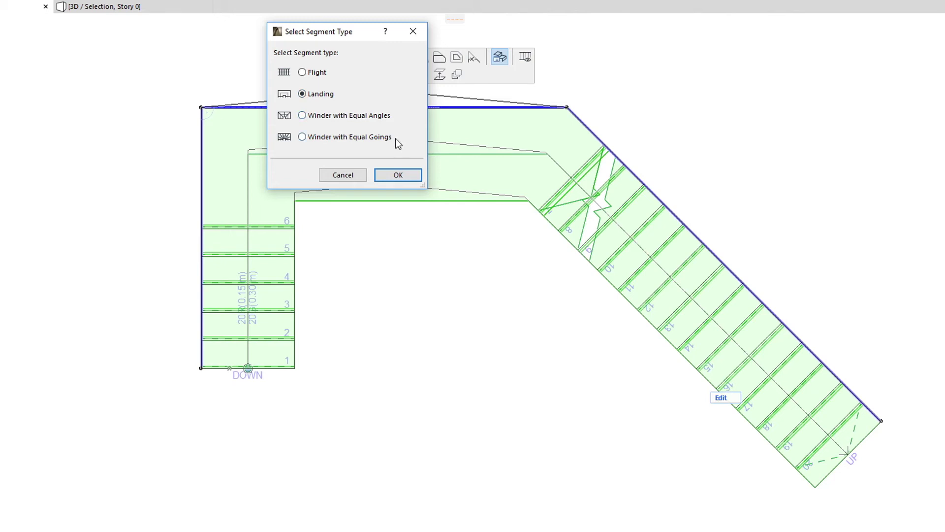
left_click(319, 73)
left_click(395, 179)
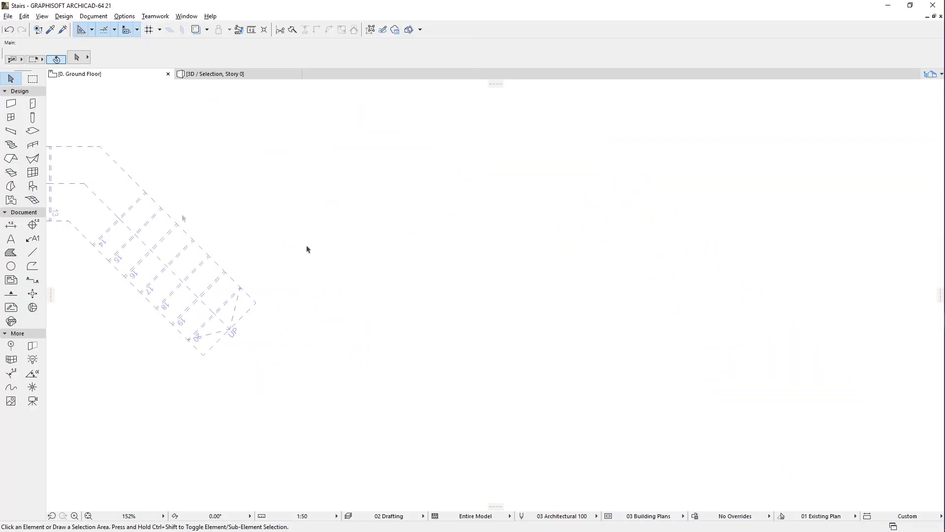
Step: Draw a new U-shaped 20-riser stair, entering 2700 as the top crossing run length
left_click(17, 146)
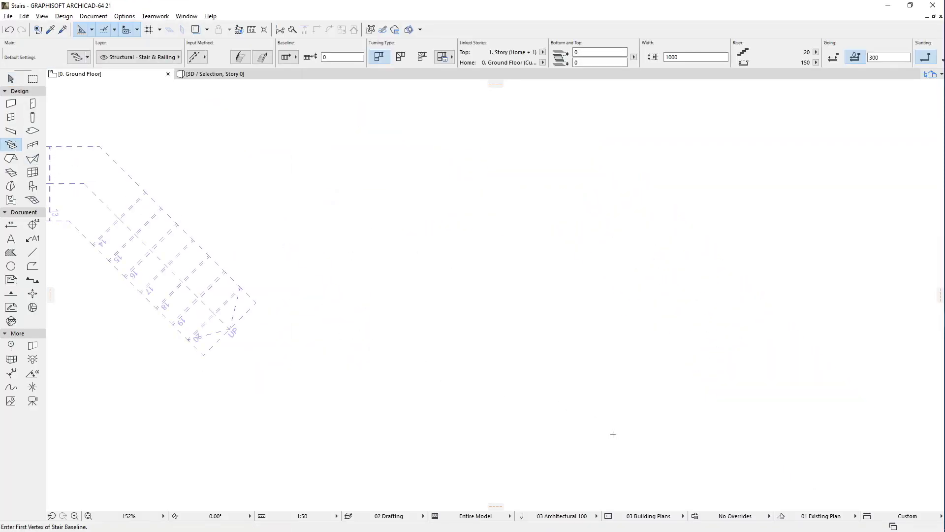
left_click(581, 440)
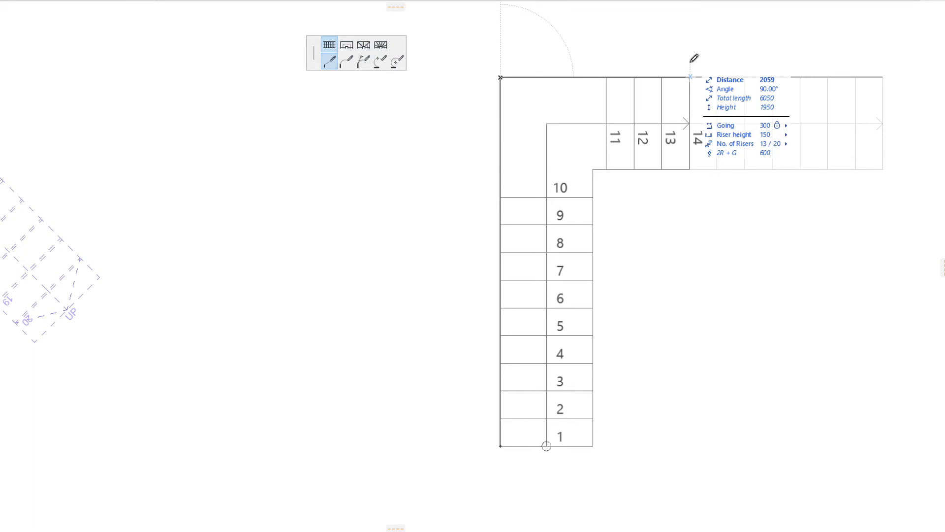
key("Tab")
type("2700")
key("Return")
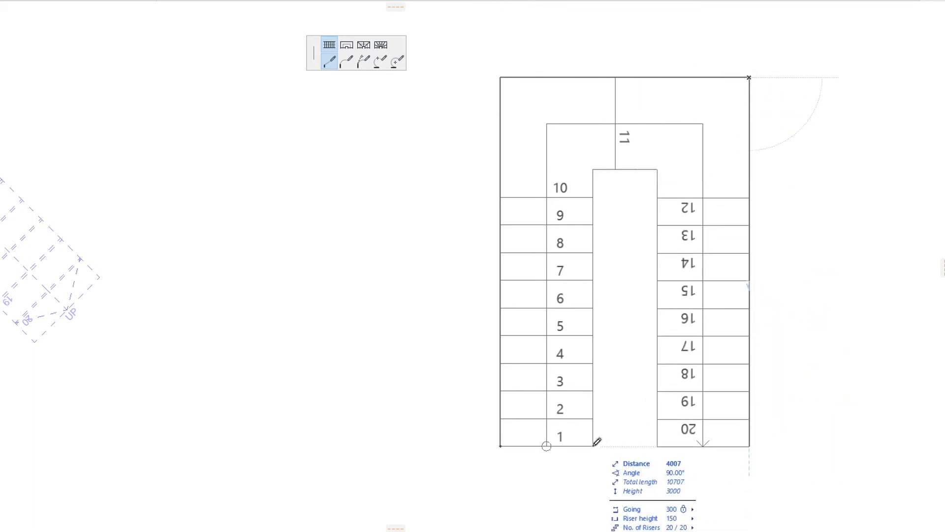
double_click(594, 441)
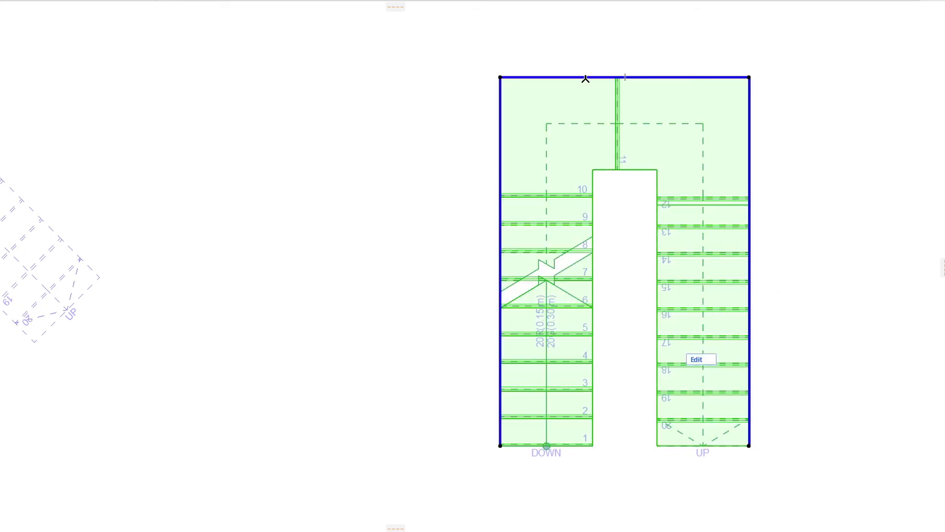
Step: Change the U-stair's top crossing segment type to Landing
left_click(585, 78)
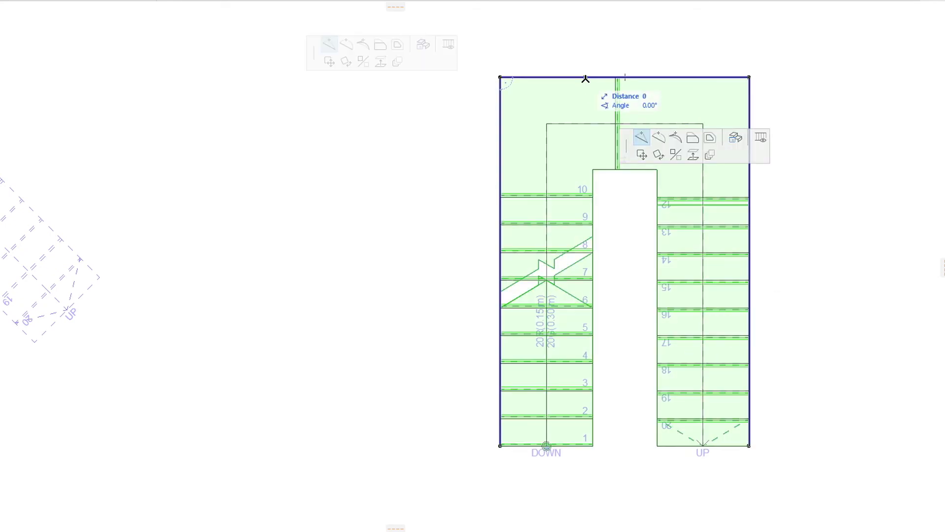
left_click(429, 49)
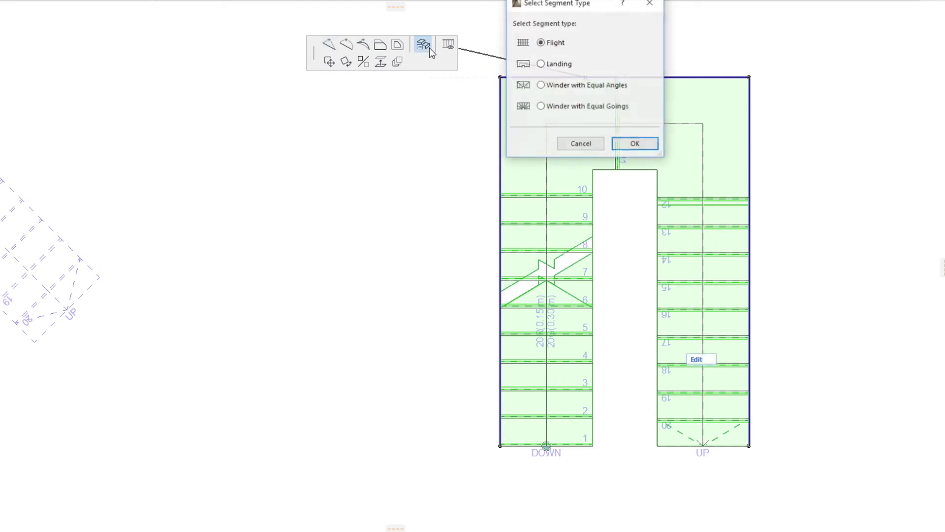
left_click(563, 64)
left_click(636, 144)
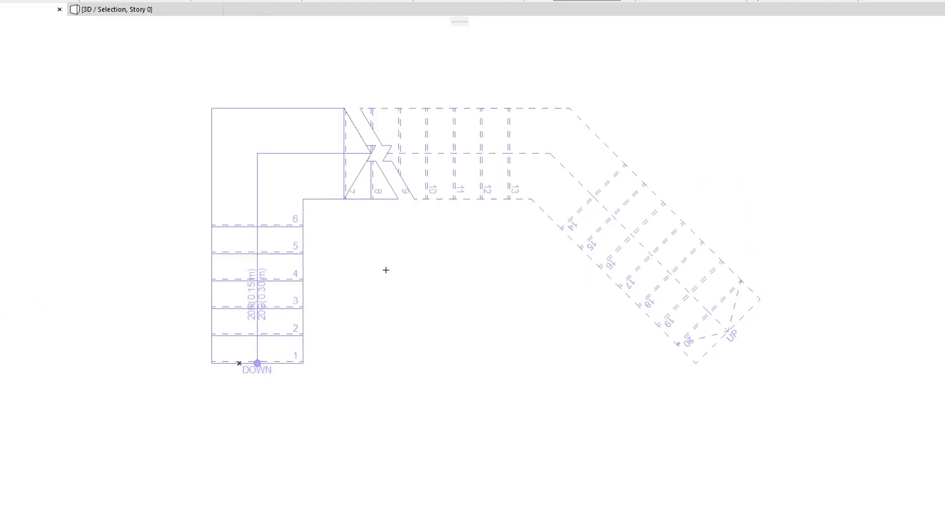
Step: Set Hide Segment for only the clicked segment of the stair's top boundary edge
left_click(327, 188)
left_click(322, 107)
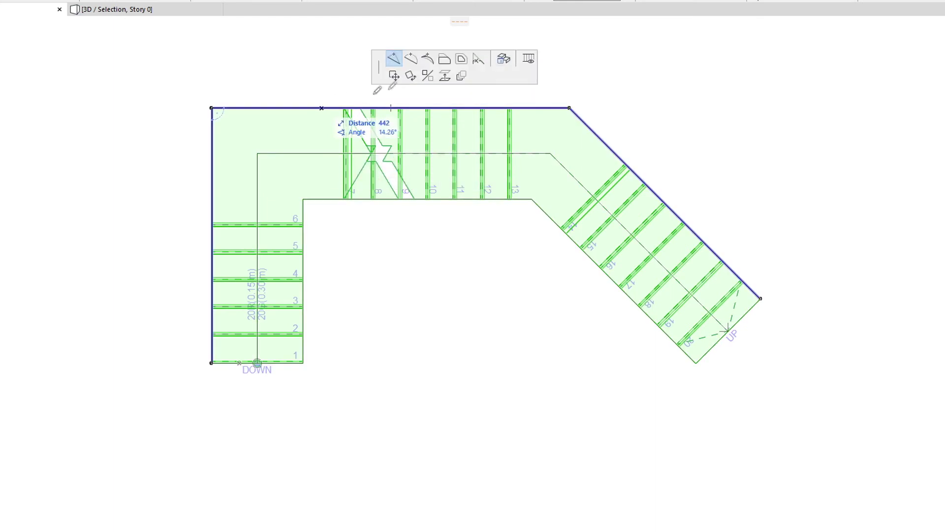
left_click(530, 64)
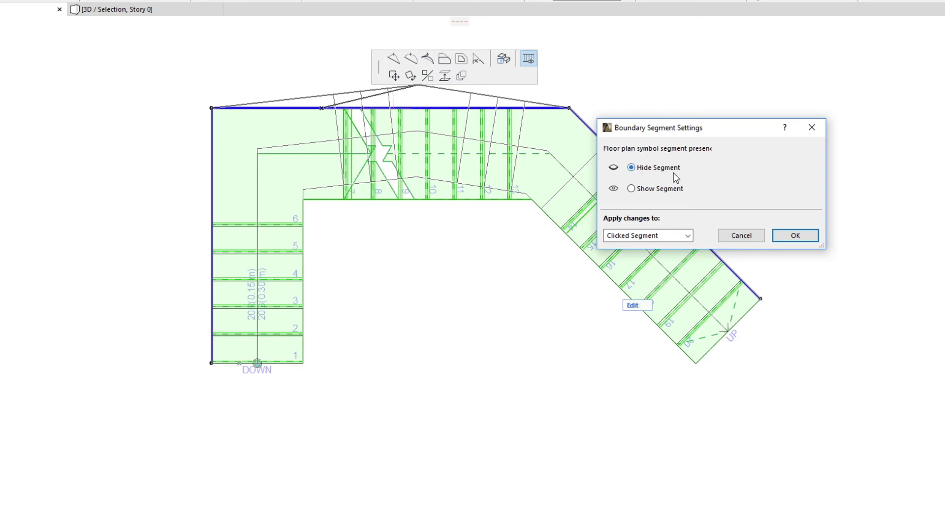
left_click(689, 236)
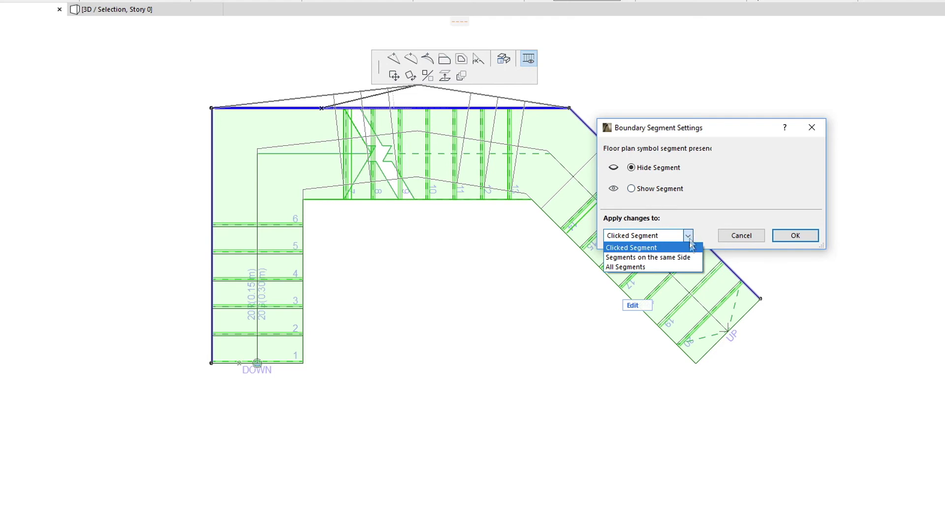
left_click(709, 247)
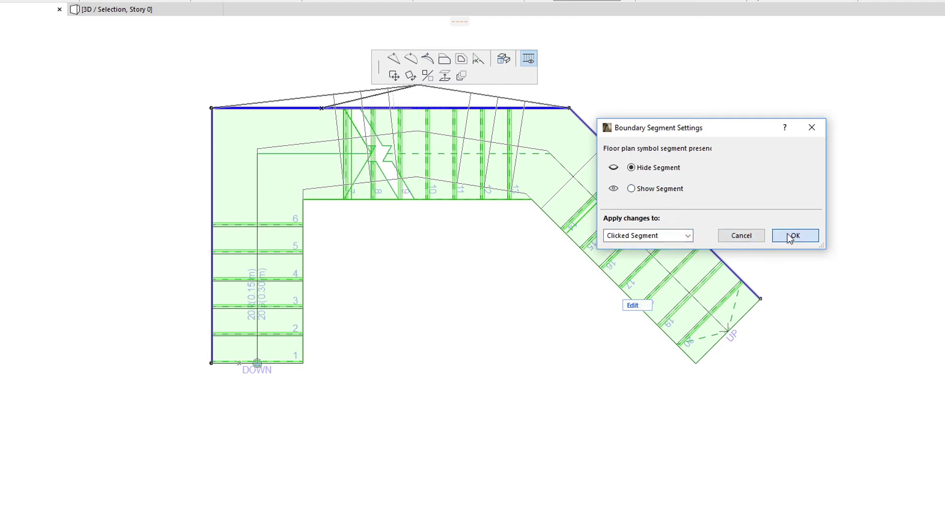
left_click(793, 236)
Step: Deselect to check the result, then reselect the stair's top boundary edge
left_click(669, 156)
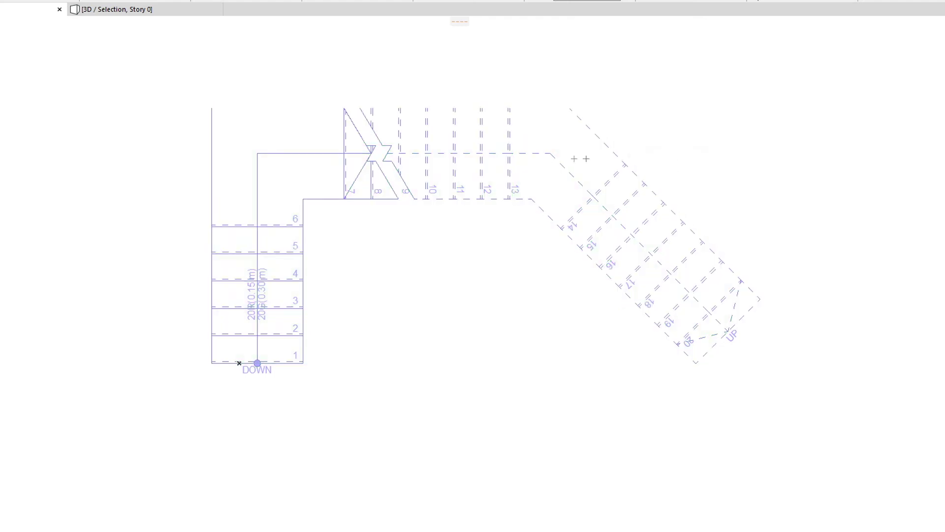
left_click(571, 162)
left_click(486, 108)
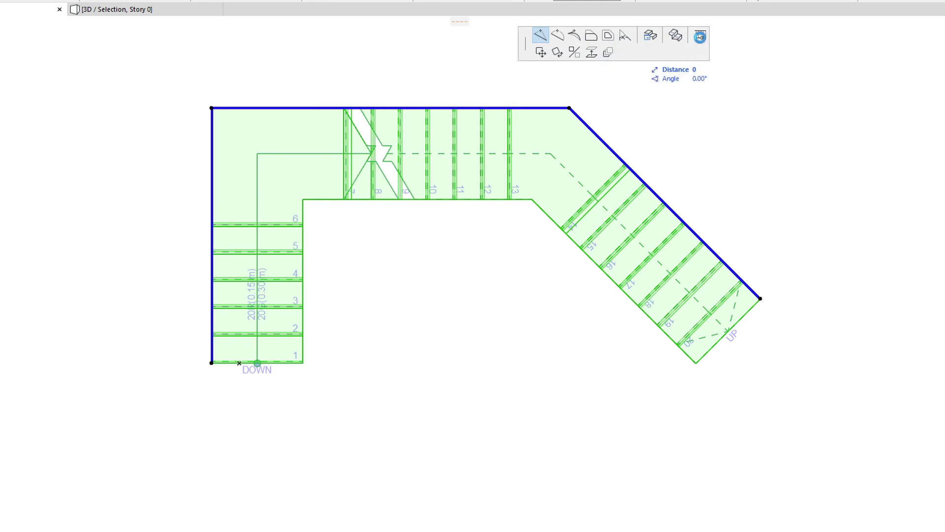
Step: Apply Hide Segment to the boundary segments on the same side of the stair
left_click(701, 36)
left_click(645, 236)
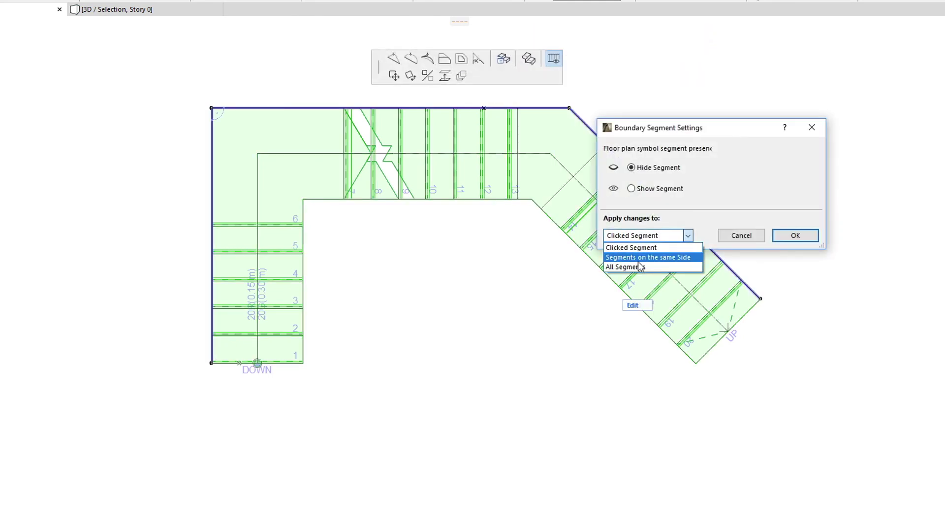
left_click(645, 257)
left_click(794, 236)
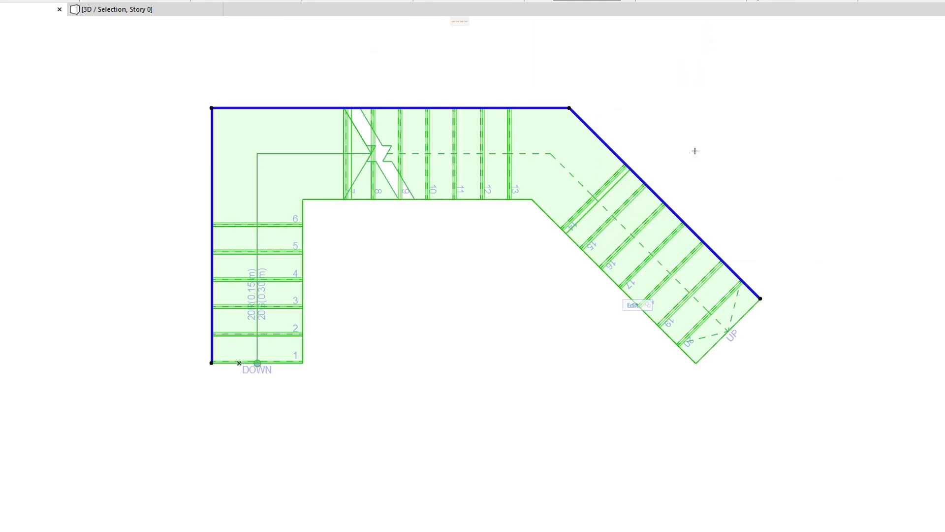
Step: Extend Hide Segment to All Segments of the stair's boundary and check the result
key("Escape")
left_click(541, 164)
left_click(537, 107)
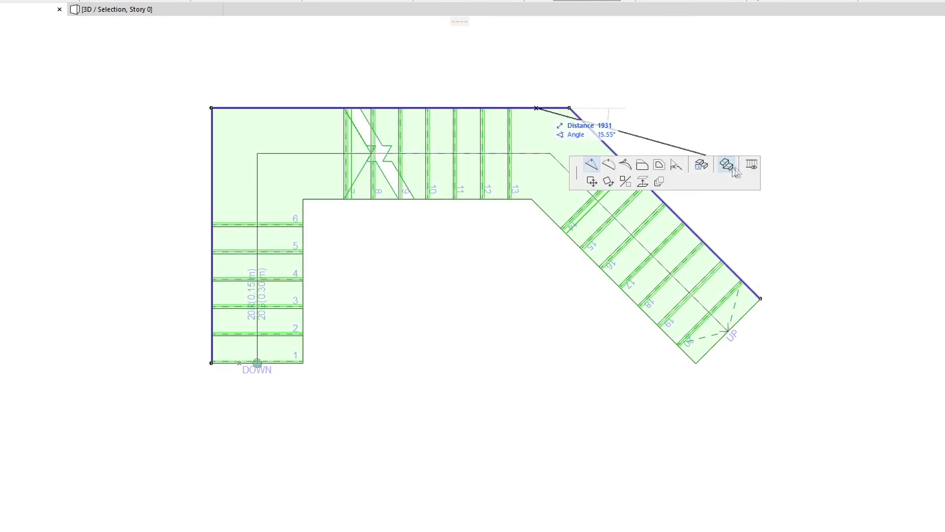
left_click(753, 167)
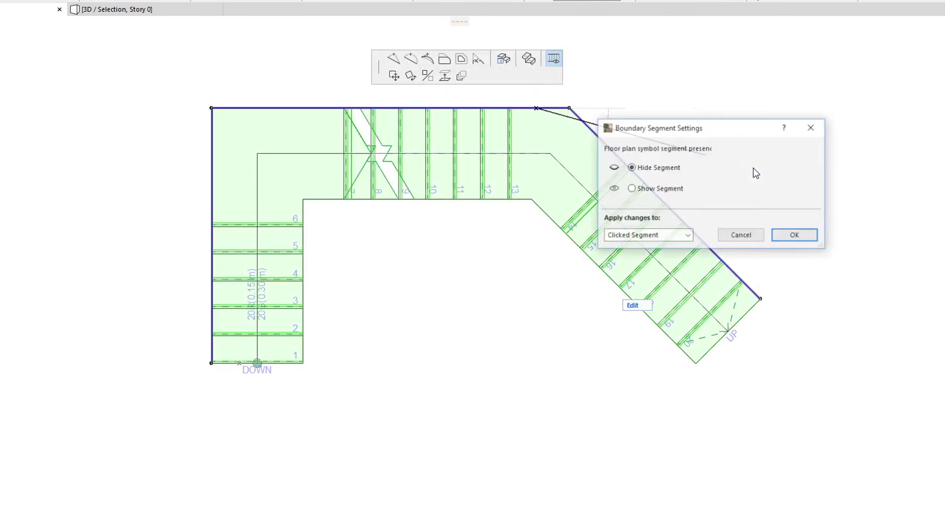
left_click(657, 235)
left_click(662, 269)
left_click(795, 235)
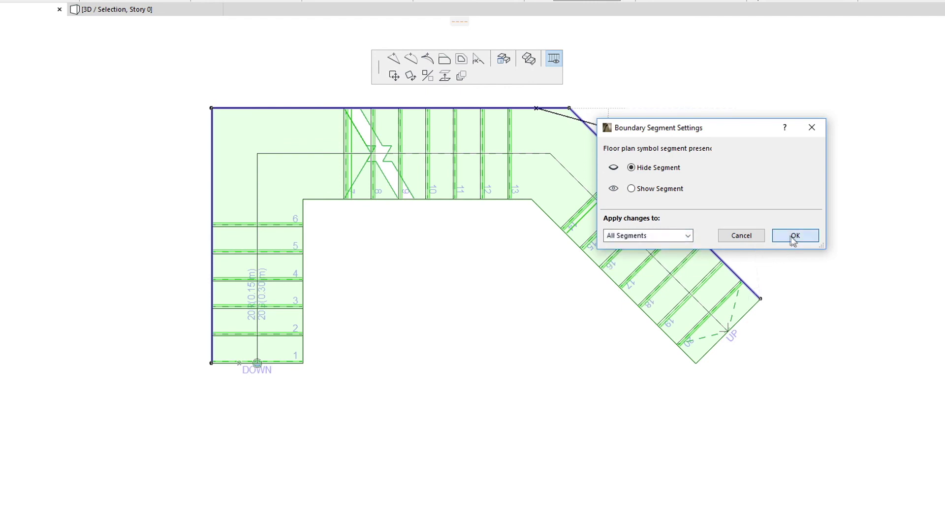
left_click(443, 263)
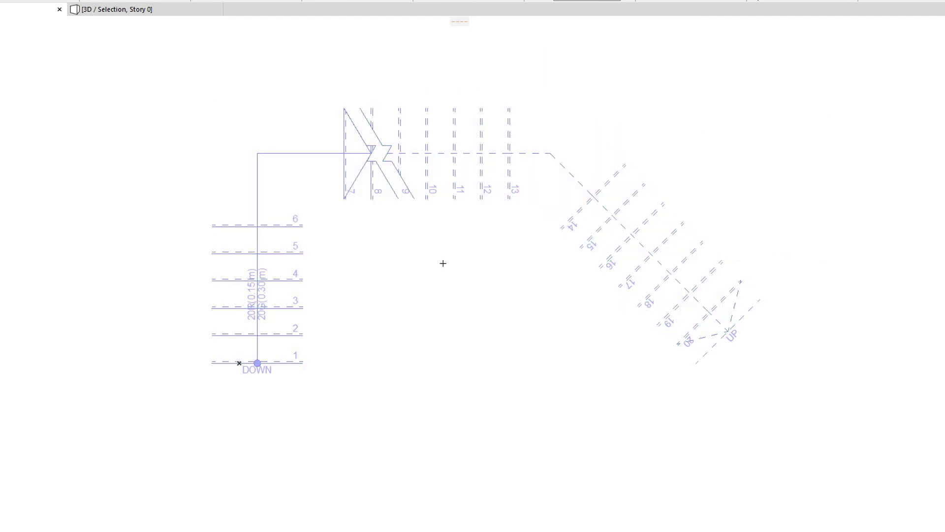
left_click(318, 174)
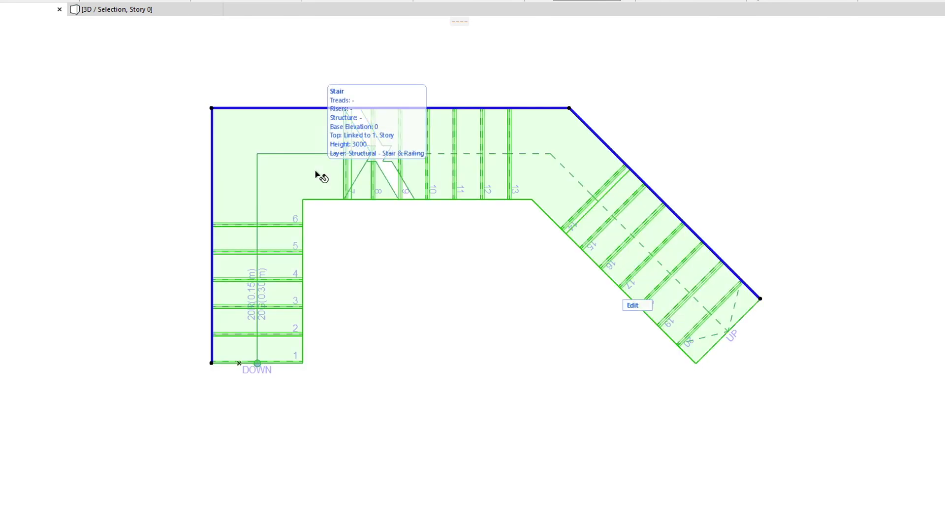
Step: Reset Boundary on the stair's top edge and then its inner edge to restore the outline
left_click(524, 108)
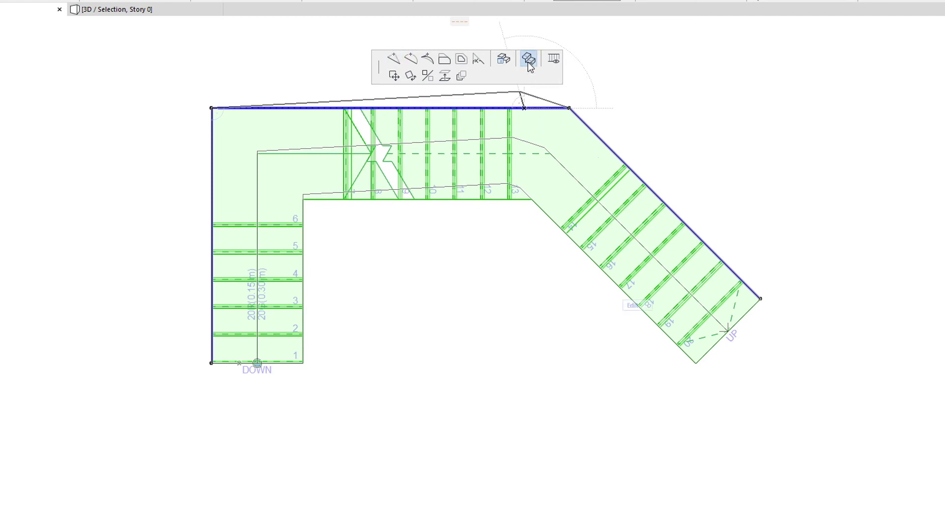
left_click(528, 61)
left_click(482, 212)
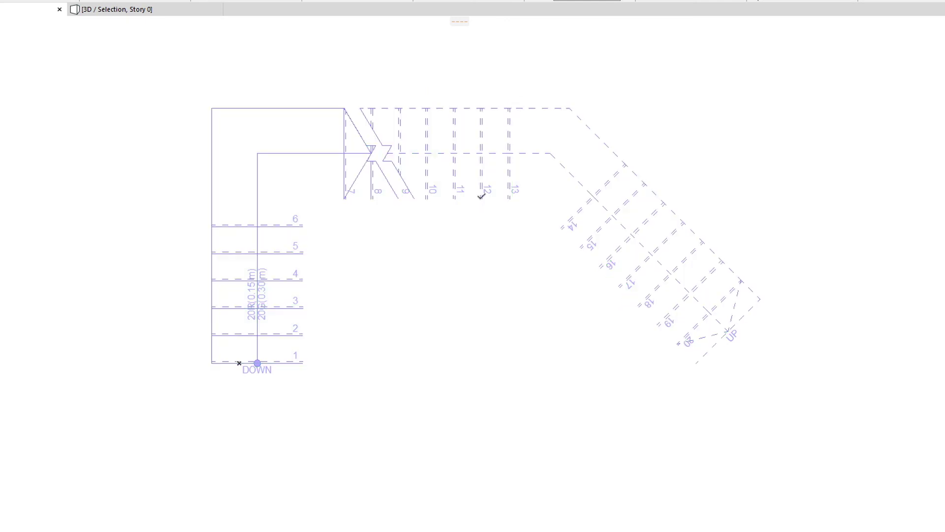
left_click(474, 199)
left_click(474, 199)
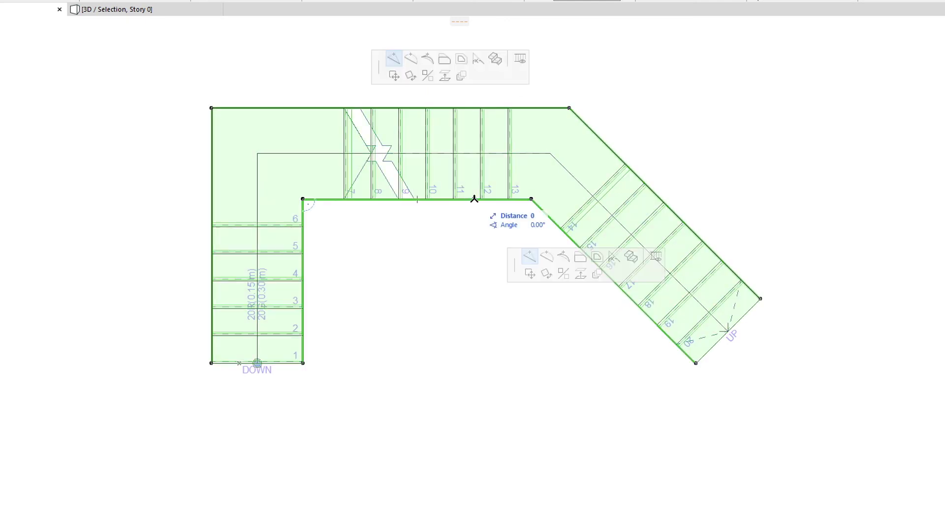
left_click(501, 63)
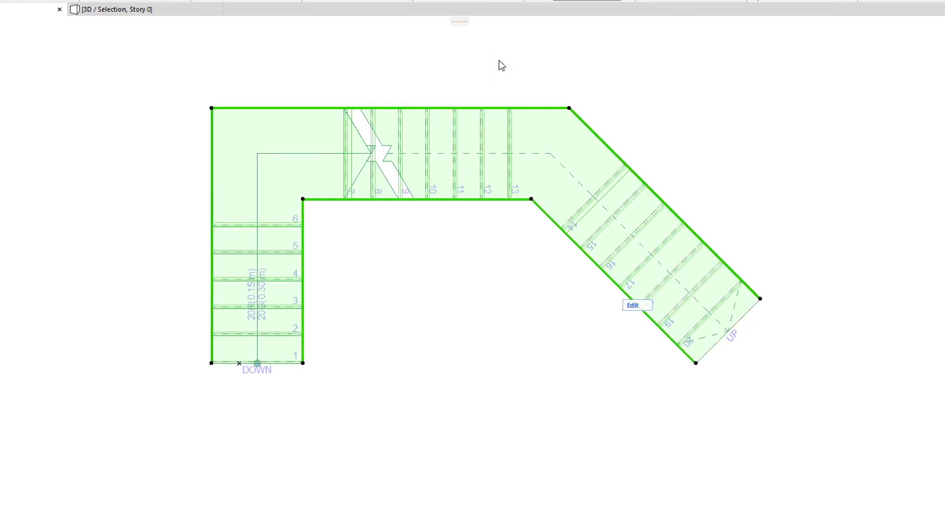
left_click(482, 247)
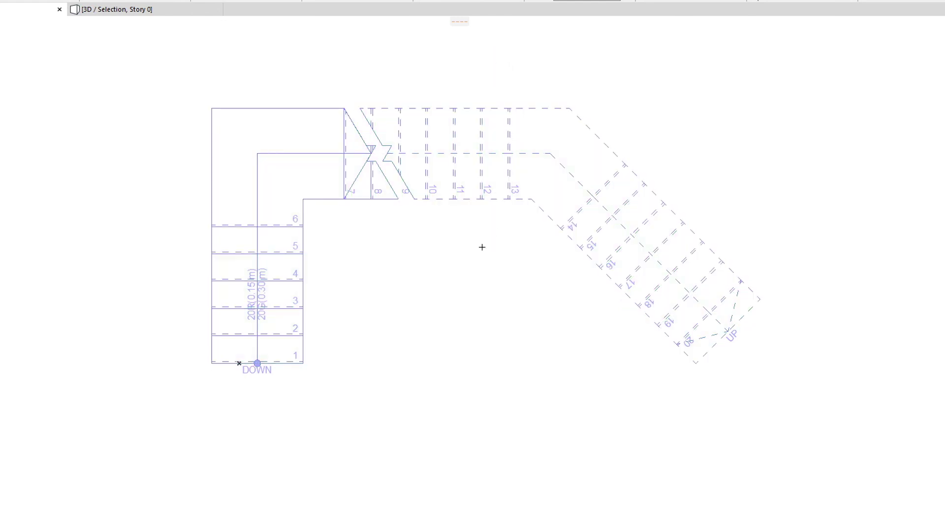
Step: Move the first flight's bottom inner corner node rightward, slanting the inner edge toward step 1
left_click(334, 204)
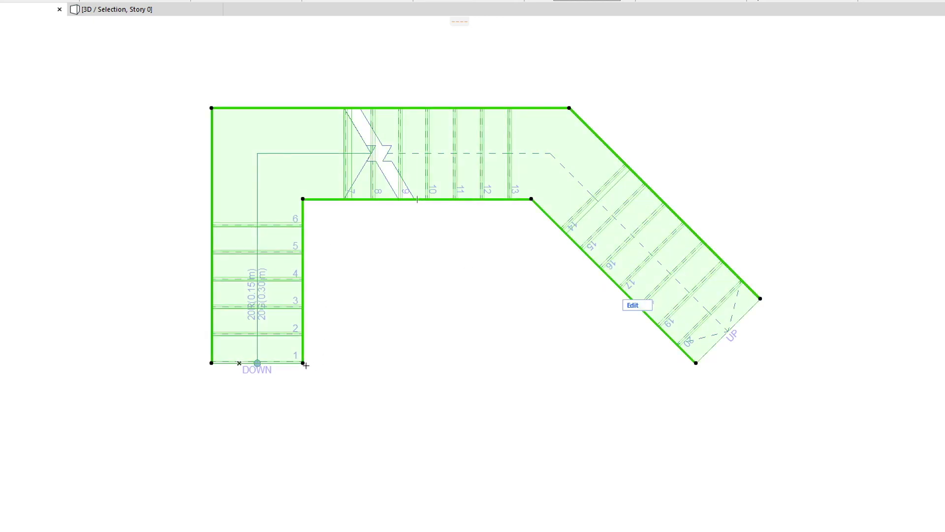
left_click(303, 363)
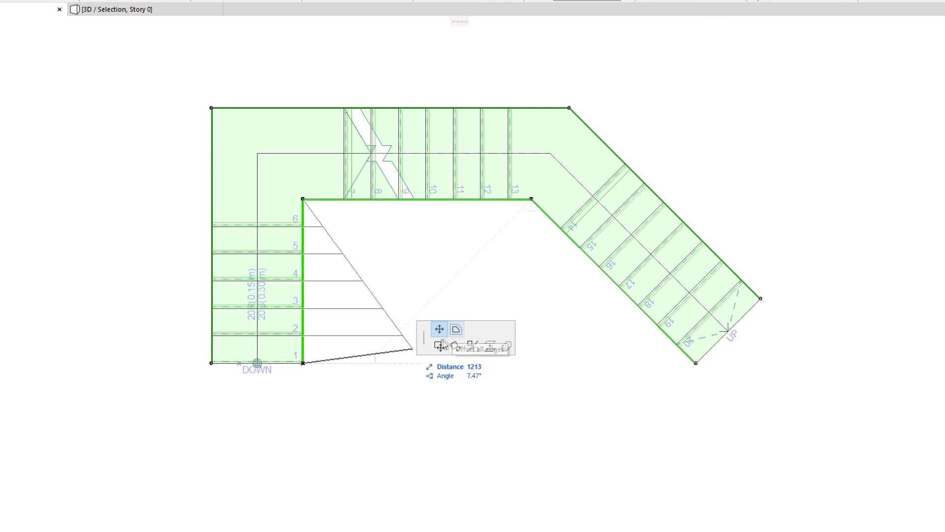
left_click(377, 363)
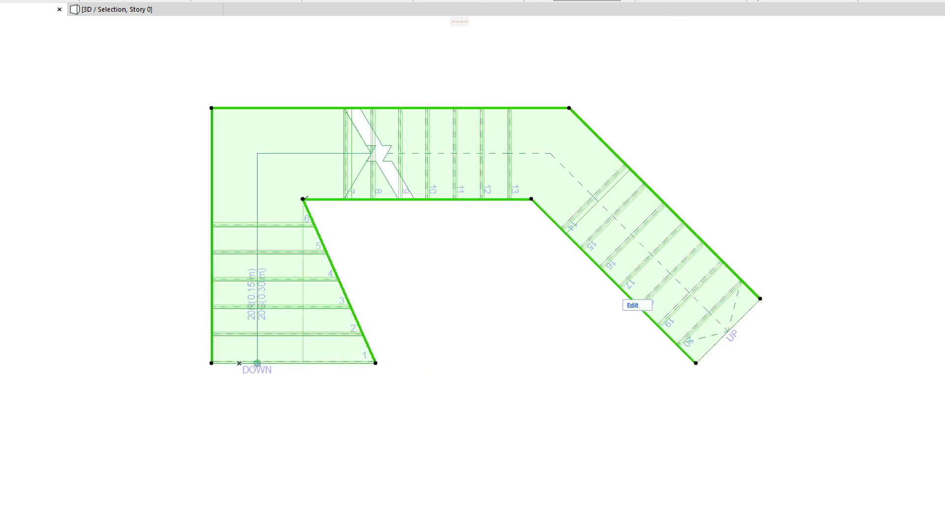
left_click(303, 199)
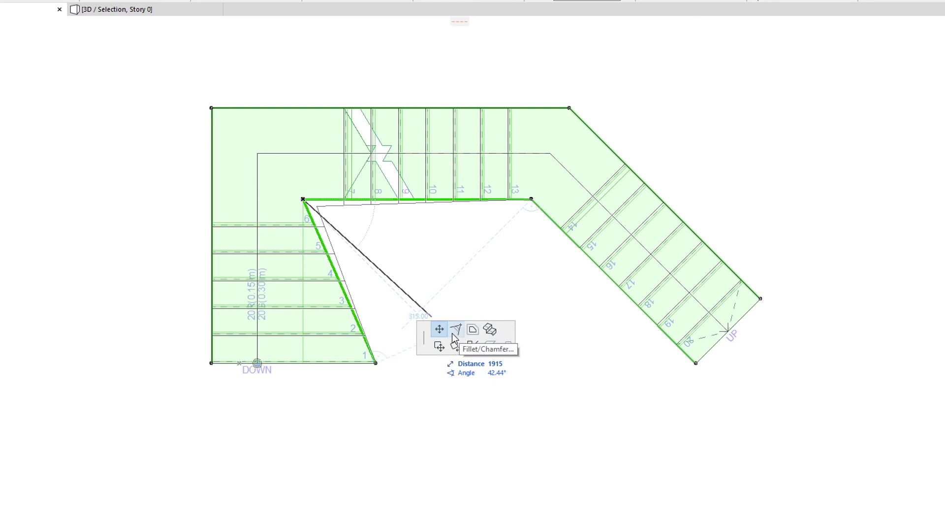
key("Escape")
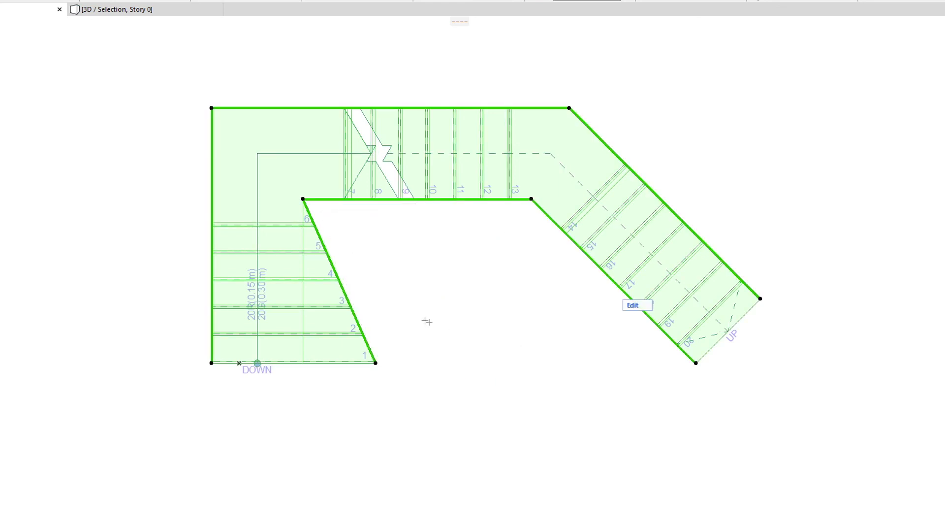
left_click(355, 316)
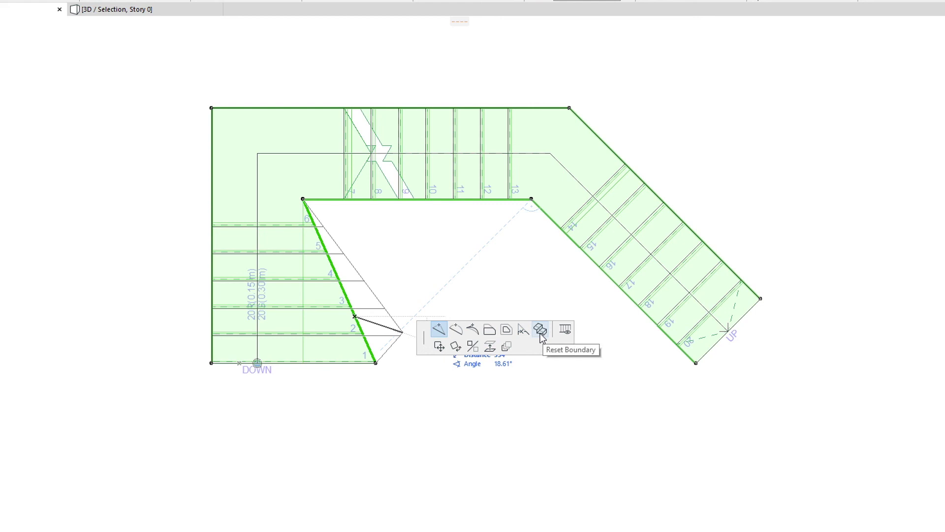
Step: Reset Boundary on the slanted inner edge so the flight's edge is vertical again
left_click(541, 333)
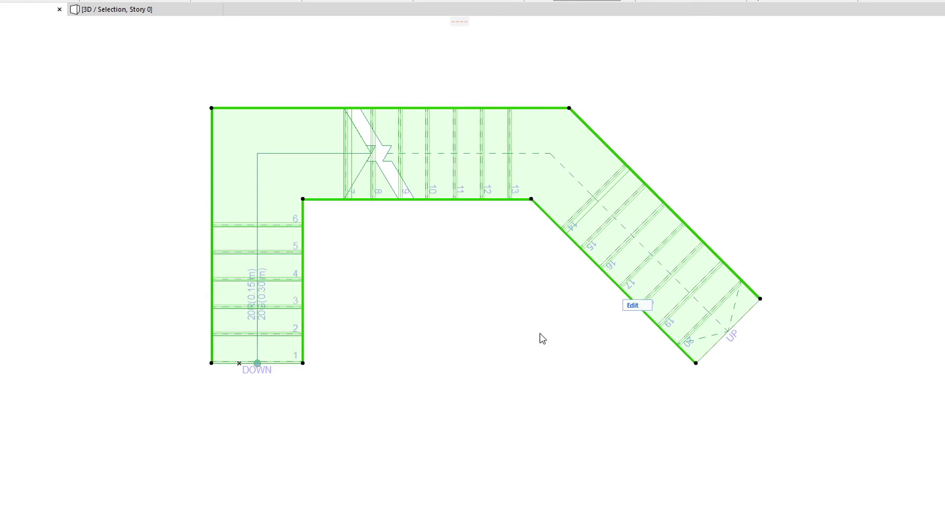
left_click(455, 336)
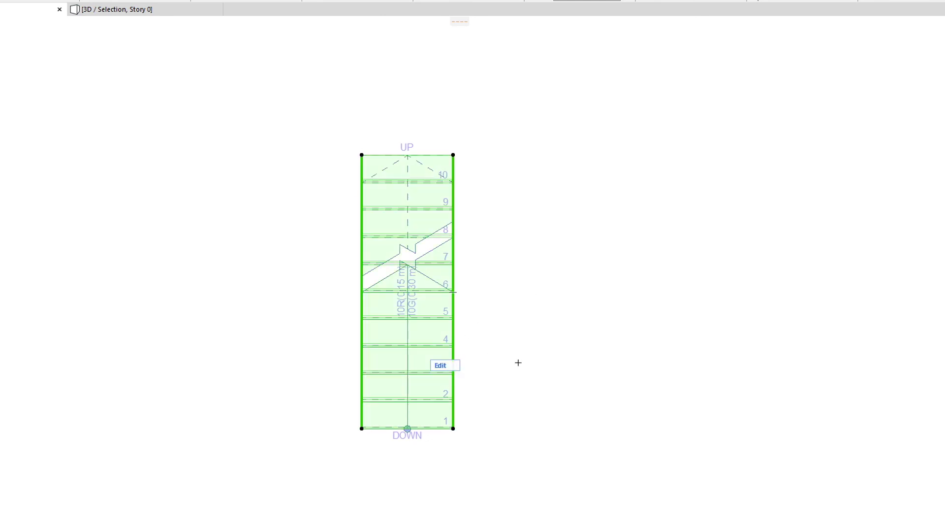
Step: Move the straight stair's bottom-right corner node outward by a distance of 1000
left_click(454, 428)
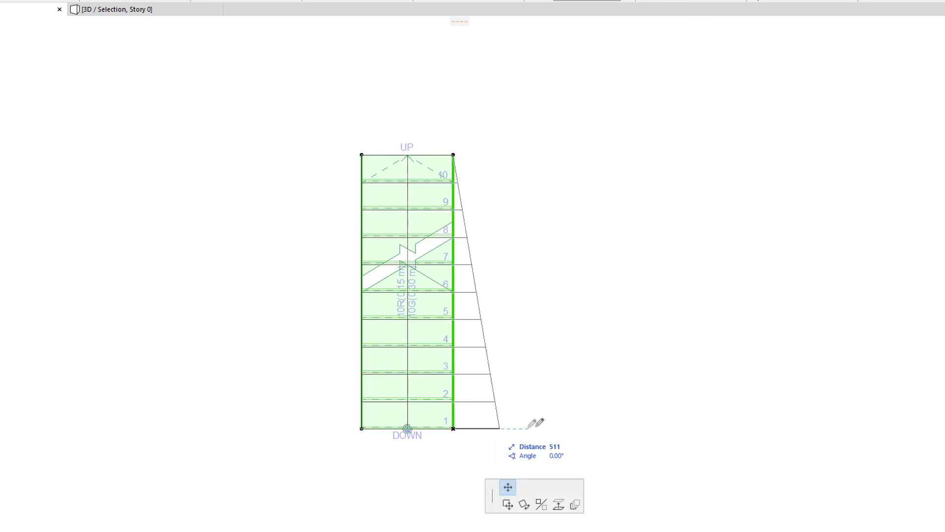
type("1000")
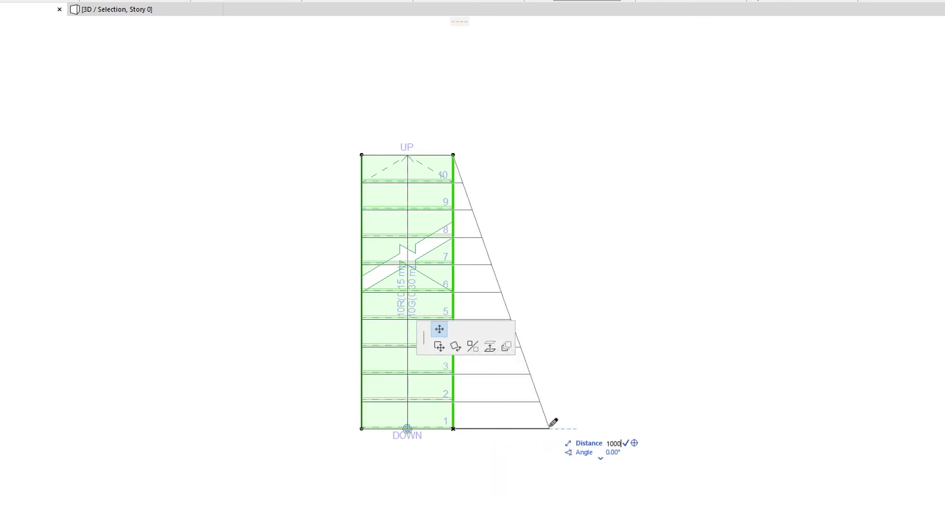